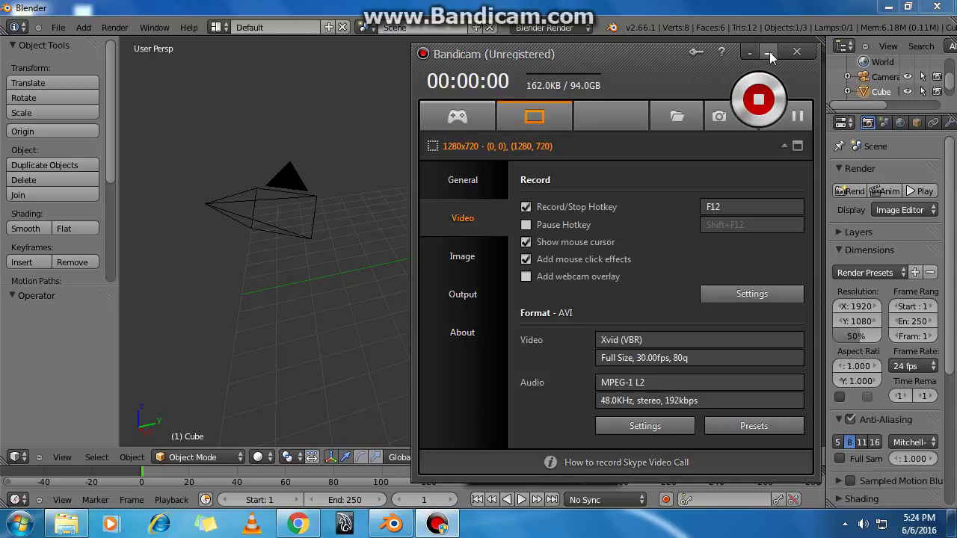
Step: Minimize the Bandicam recorder window and look over the default cube scene
{"action": "left_click", "coordinate": [768, 53]}
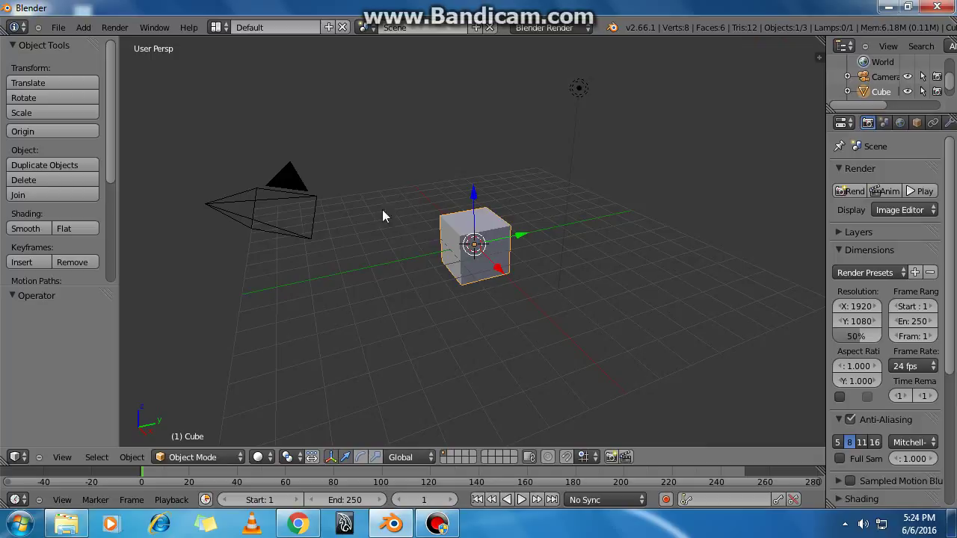
{"action": "scroll", "coordinate": [470, 314], "scroll_direction": "up", "scroll_amount": 3}
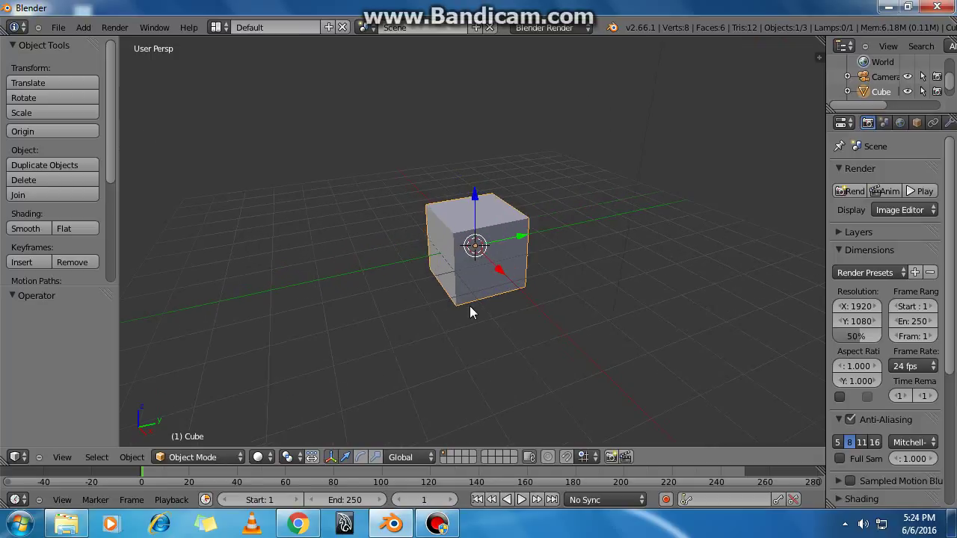
{"action": "scroll", "coordinate": [474, 311], "scroll_direction": "down", "scroll_amount": 3}
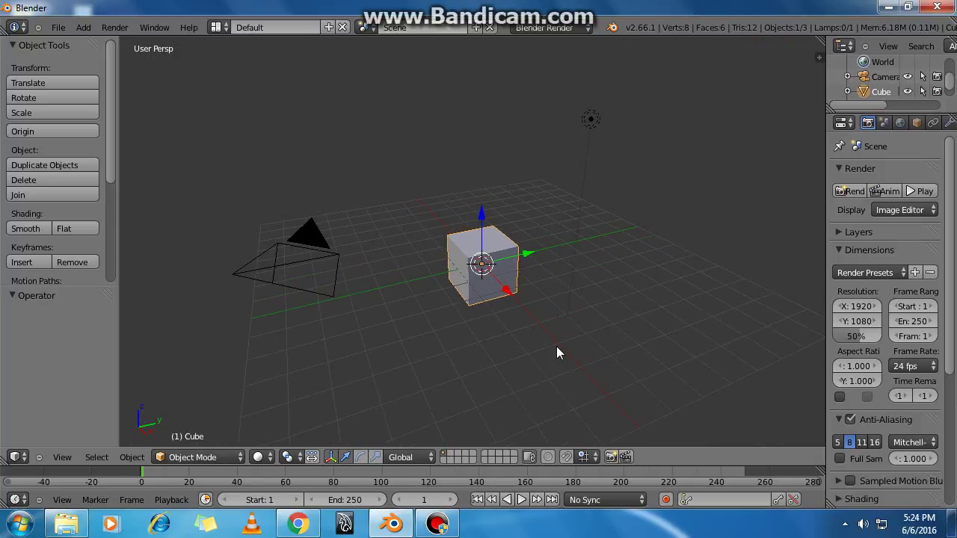
{"action": "middle_click_drag", "start_coordinate": [563, 341], "coordinate": [546, 322]}
{"action": "middle_click_drag", "start_coordinate": [539, 263], "coordinate": [483, 288]}
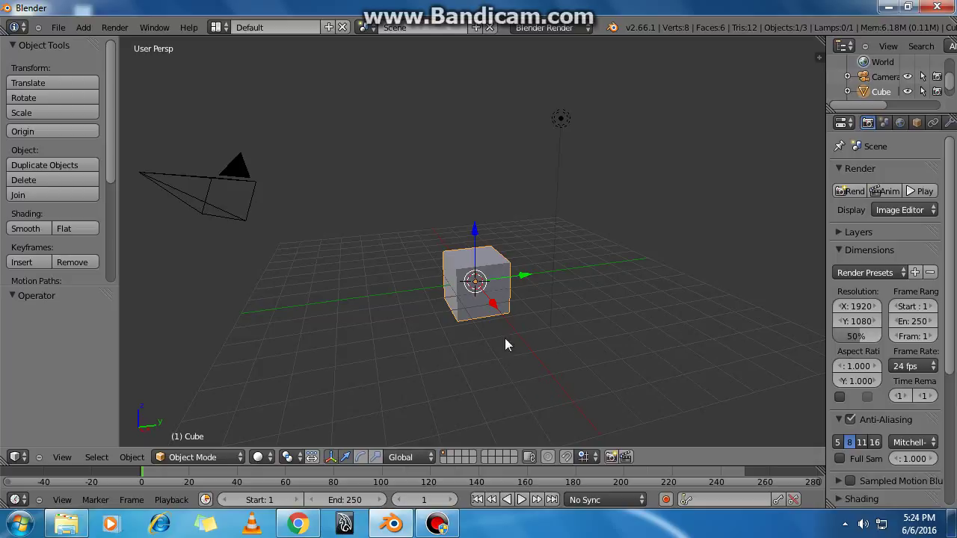
Step: Add a plane mesh at the cube's location and scale it up uniformly by about 4.63
{"action": "key", "text": "shift+a"}
{"action": "mouse_move", "coordinate": [359, 238]}
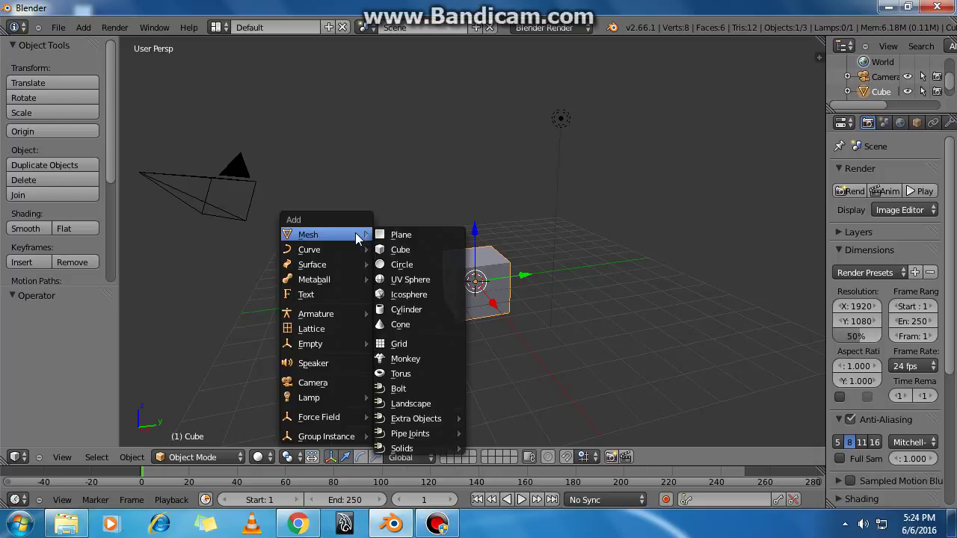
{"action": "left_click", "coordinate": [402, 236]}
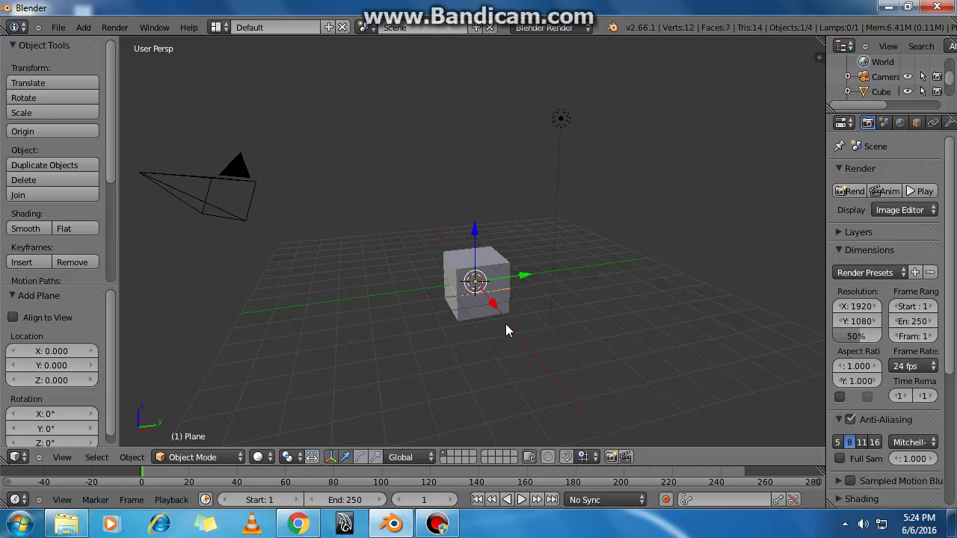
{"action": "key", "text": "s"}
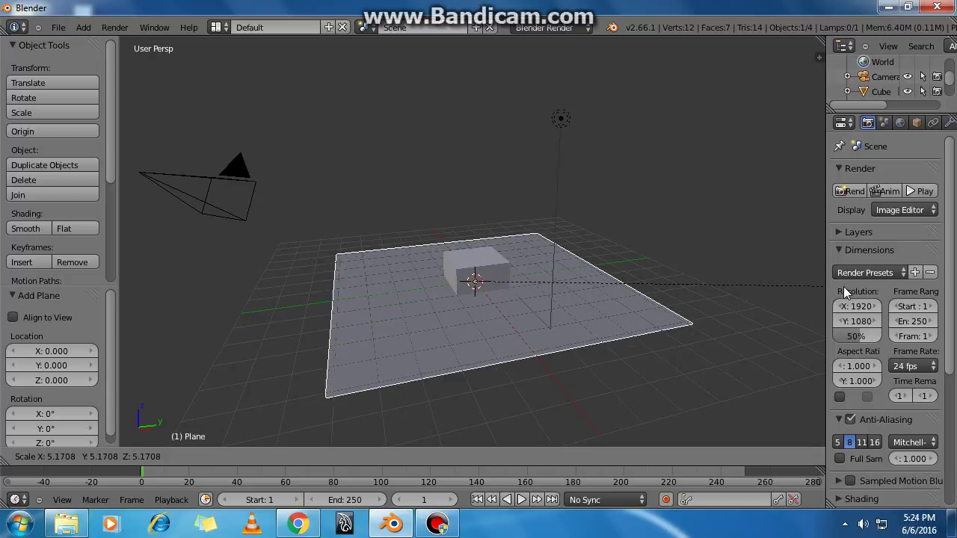
{"action": "left_click", "coordinate": [801, 288]}
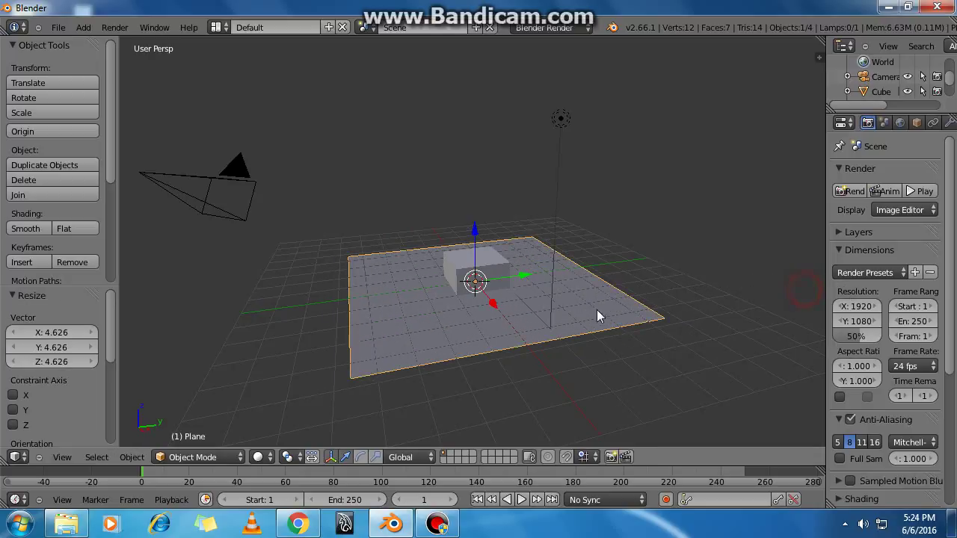
{"action": "key", "text": "s"}
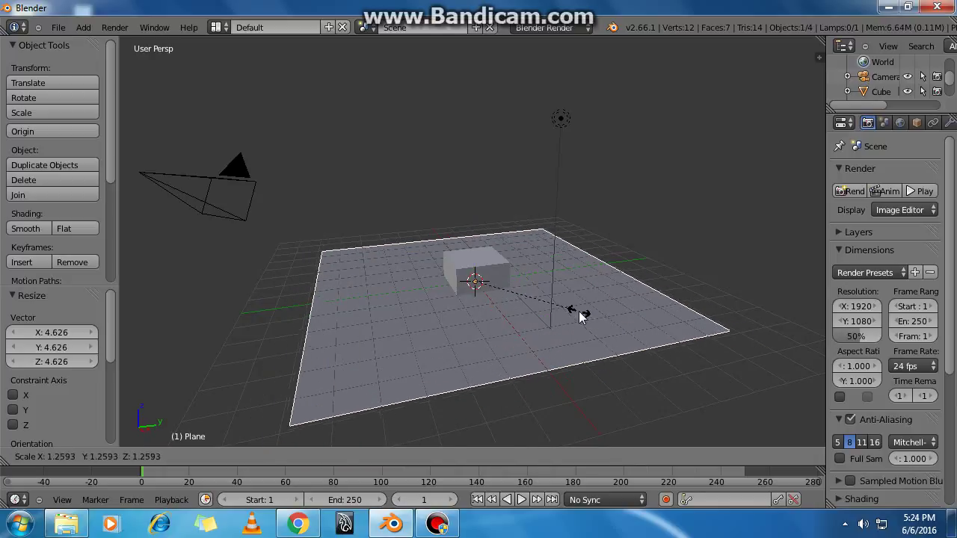
{"action": "right_click", "coordinate": [576, 316]}
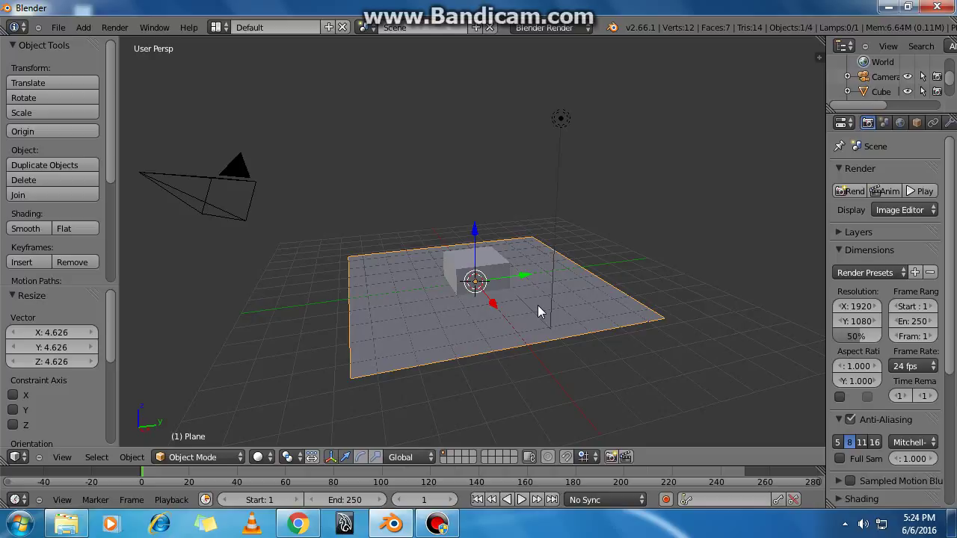
Step: Start the Screencast Keys display for the 3D view, and hide the properties region again
{"action": "key", "text": "n"}
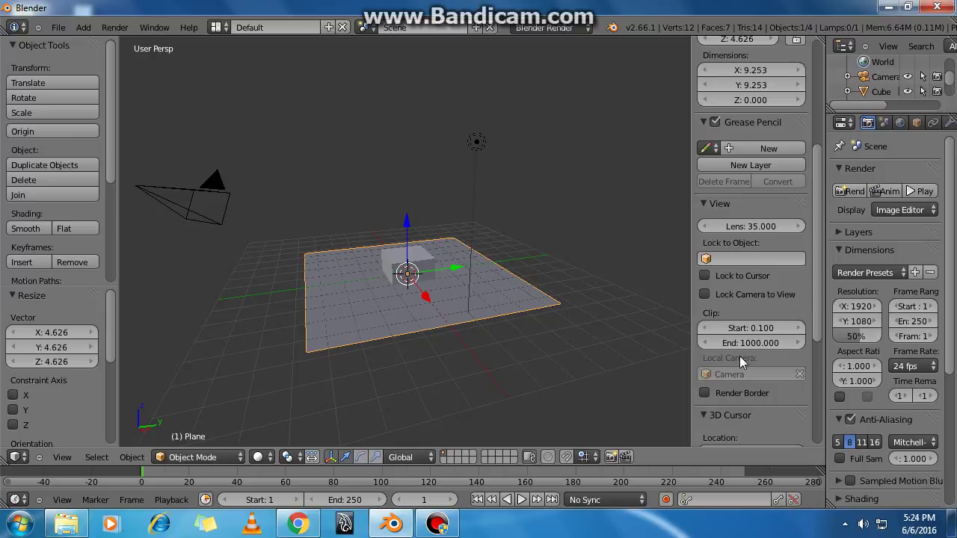
{"action": "scroll", "coordinate": [743, 353], "scroll_direction": "down", "scroll_amount": 6}
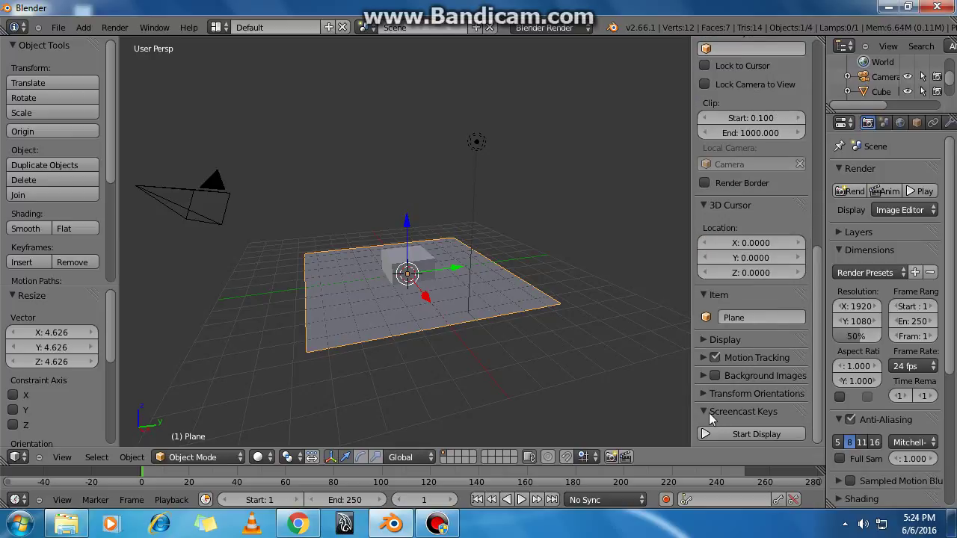
{"action": "left_click", "coordinate": [756, 433]}
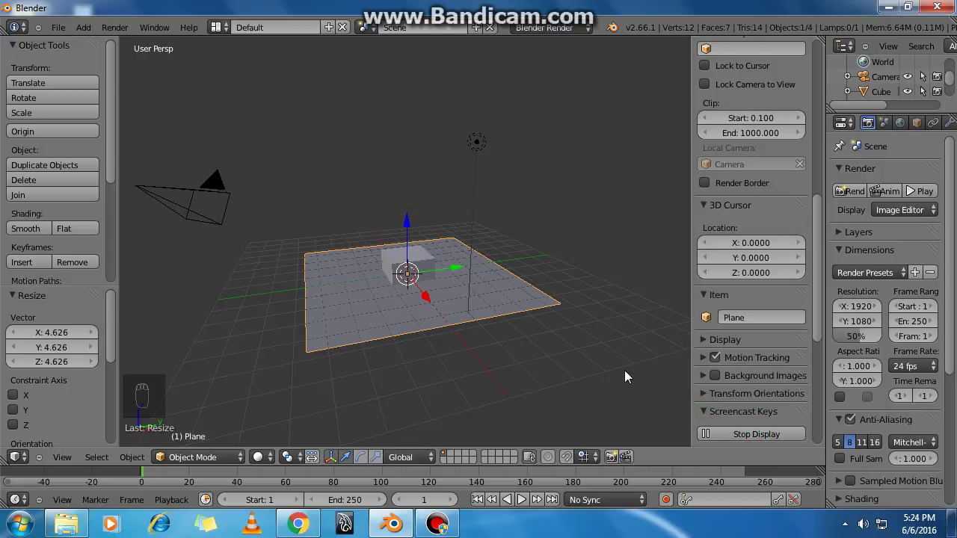
{"action": "key", "text": "n"}
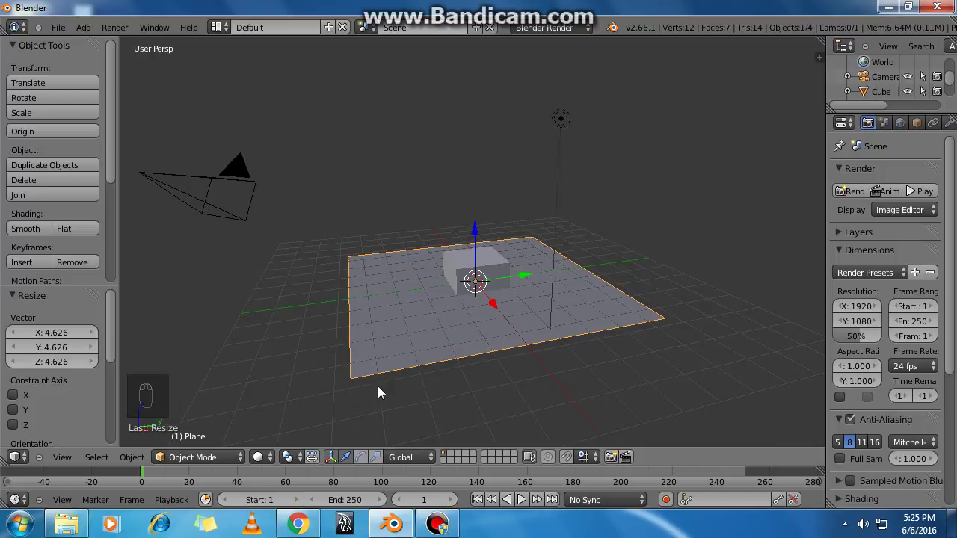
Step: Select the lamp and switch the 3D view from perspective to orthographic projection
{"action": "scroll", "coordinate": [525, 339], "scroll_direction": "down", "scroll_amount": 4}
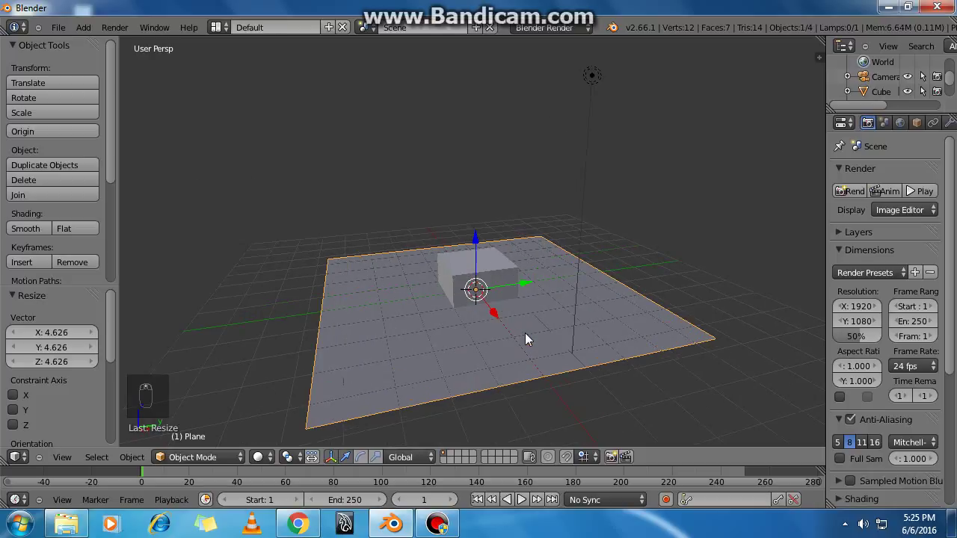
{"action": "right_click", "coordinate": [537, 133]}
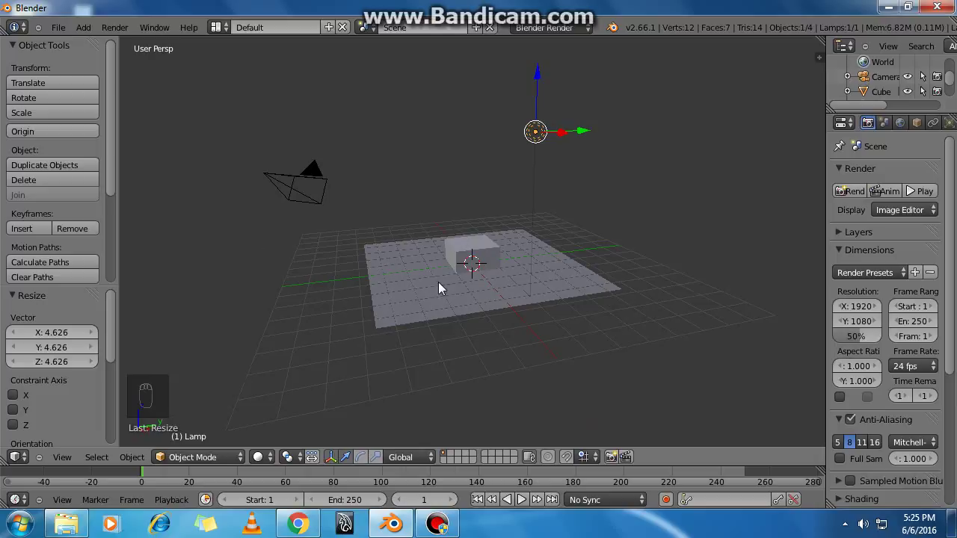
{"action": "left_click", "coordinate": [155, 44]}
{"action": "left_click", "coordinate": [200, 74]}
{"action": "key", "text": "KP_5"}
{"action": "key", "text": "KP_5"}
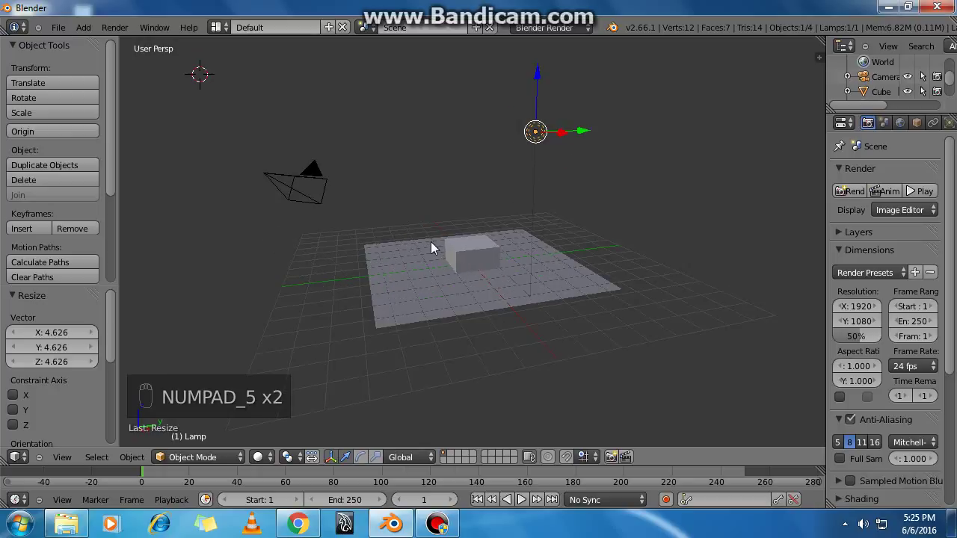
{"action": "key", "text": "KP_5"}
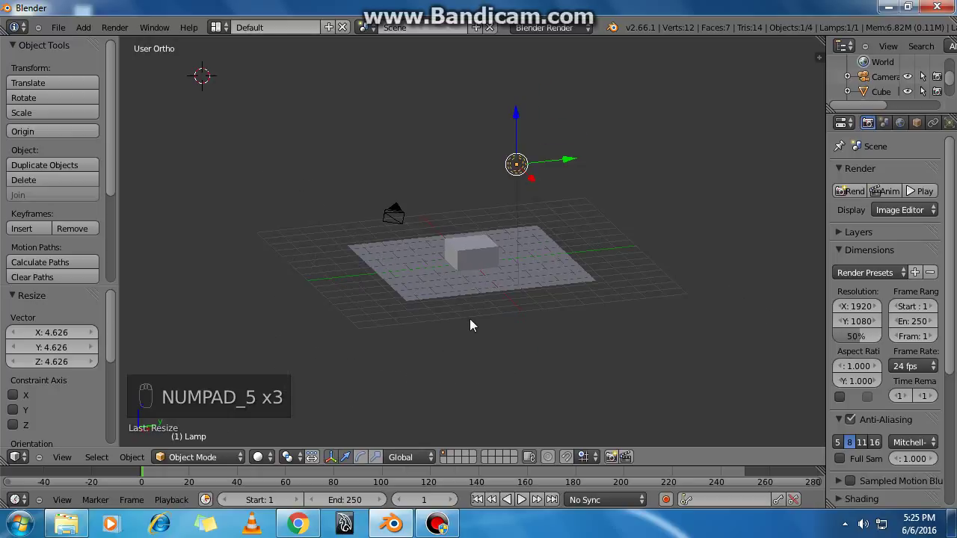
Step: Examine the cube and plane in orthographic projection from several angles and distances
{"action": "scroll", "coordinate": [469, 325], "scroll_direction": "up", "scroll_amount": 3}
{"action": "scroll", "coordinate": [427, 320], "scroll_direction": "down", "scroll_amount": 2}
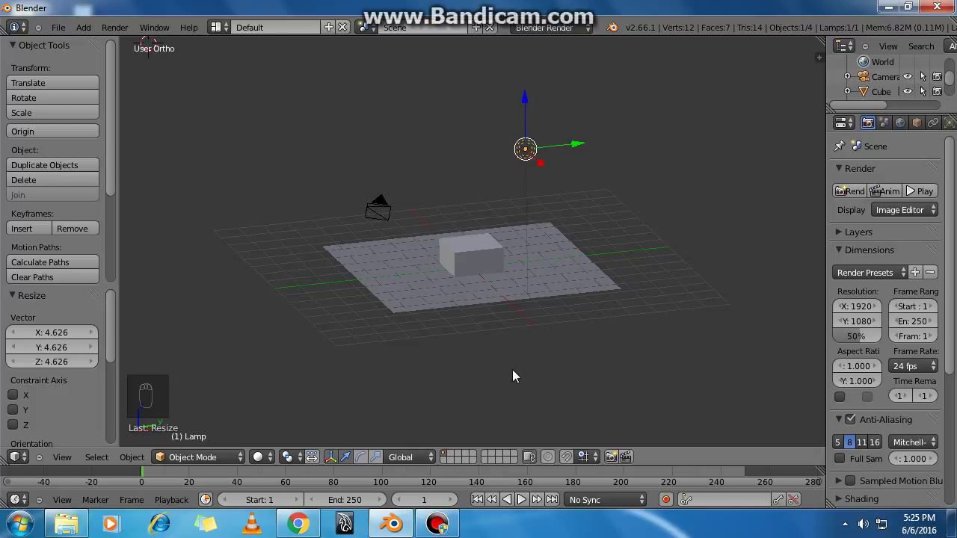
{"action": "scroll", "coordinate": [516, 368], "scroll_direction": "up", "scroll_amount": 2}
{"action": "scroll", "coordinate": [532, 321], "scroll_direction": "down", "scroll_amount": 3}
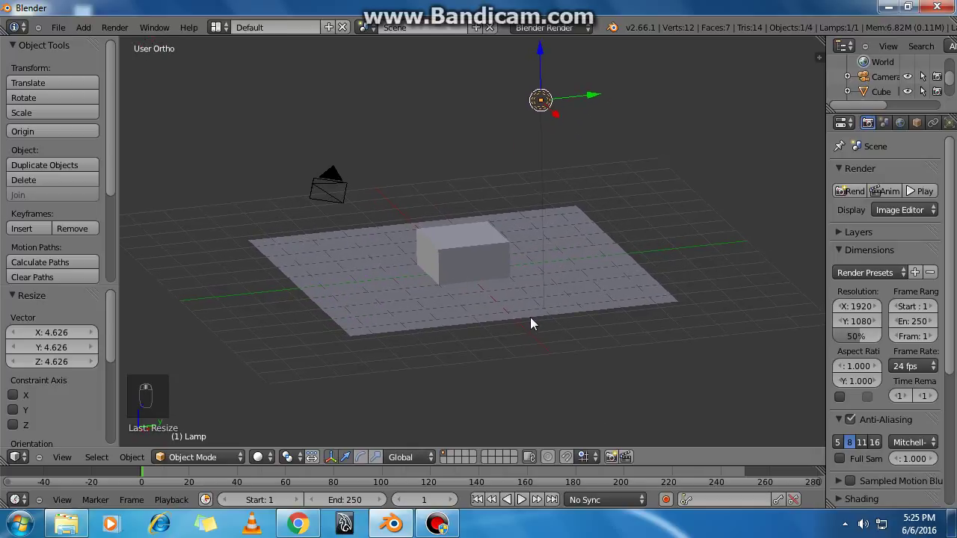
{"action": "middle_click_drag", "start_coordinate": [527, 323], "coordinate": [421, 344]}
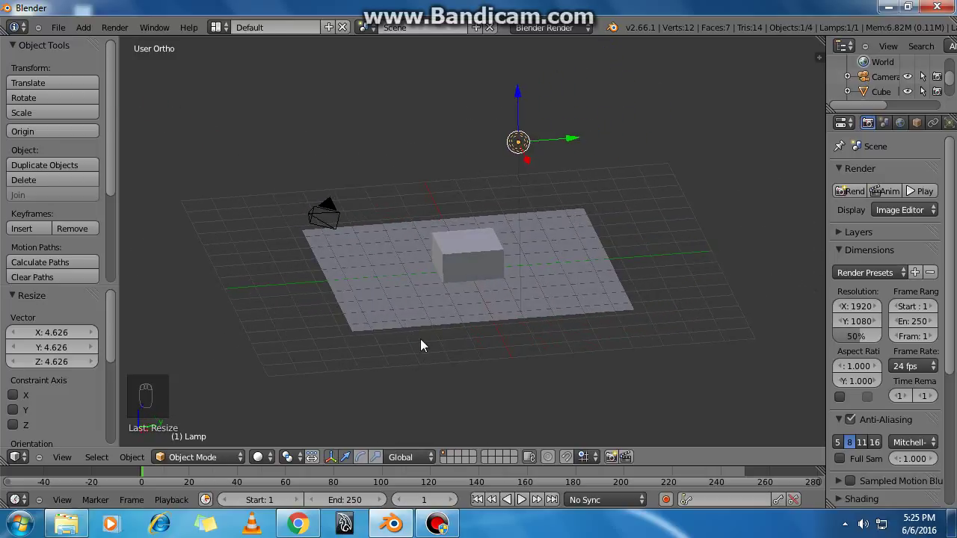
{"action": "scroll", "coordinate": [485, 337], "scroll_direction": "up", "scroll_amount": 2}
{"action": "mouse_move", "coordinate": [510, 329]}
{"action": "middle_mouse_down", "text": "shift"}
{"action": "mouse_move", "coordinate": [506, 339]}
{"action": "mouse_move", "coordinate": [525, 321]}
{"action": "middle_mouse_up", "text": "shift"}
{"action": "scroll", "coordinate": [513, 368], "scroll_direction": "up", "scroll_amount": 1}
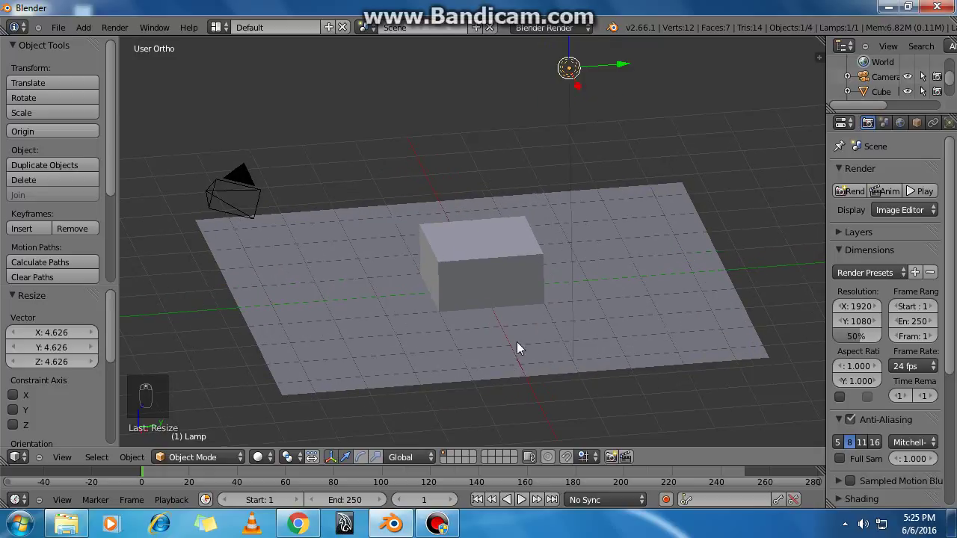
{"action": "scroll", "coordinate": [453, 349], "scroll_direction": "down", "scroll_amount": 2}
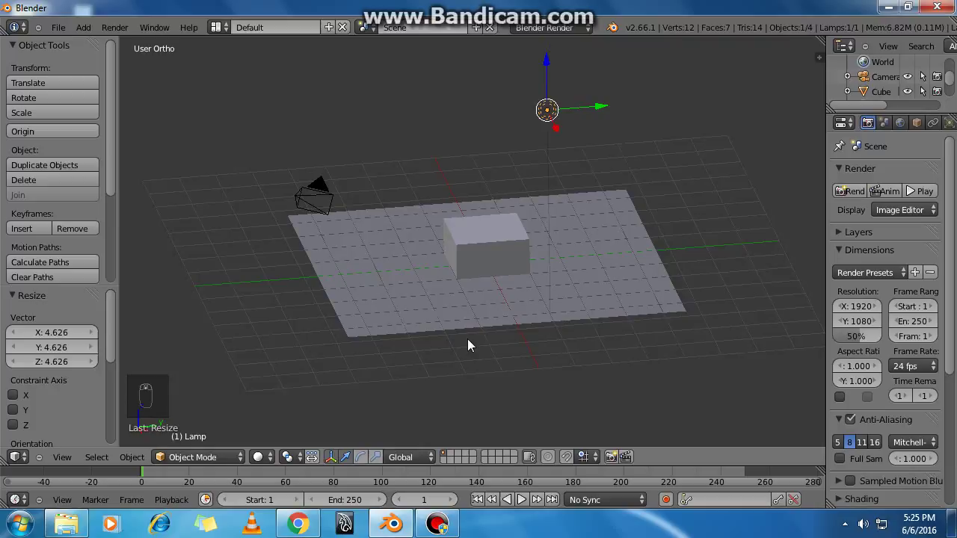
{"action": "middle_click_drag", "start_coordinate": [553, 378], "coordinate": [585, 371]}
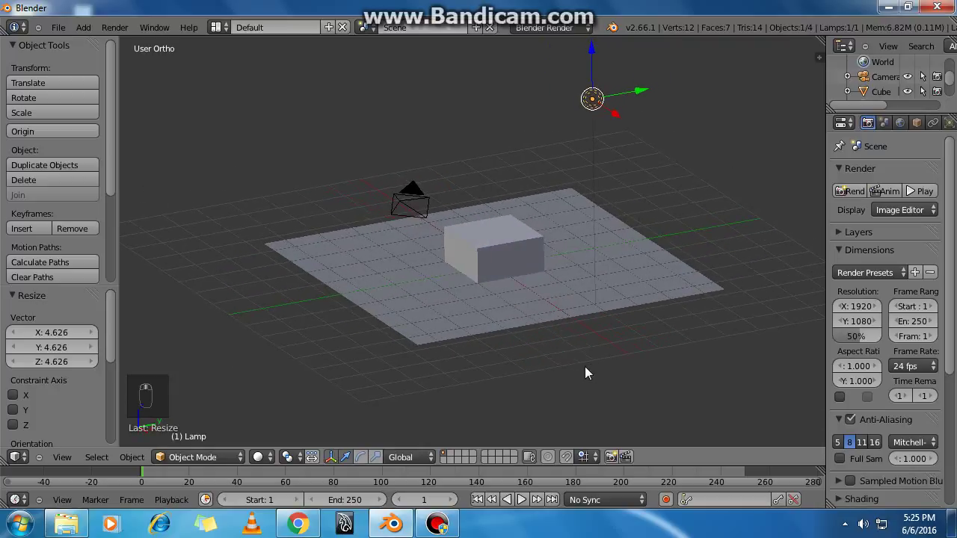
Step: Lower the plane along Z by about 0.84, and fine-adjust it in front view to meet the cube's bottom face
{"action": "right_click", "coordinate": [528, 302]}
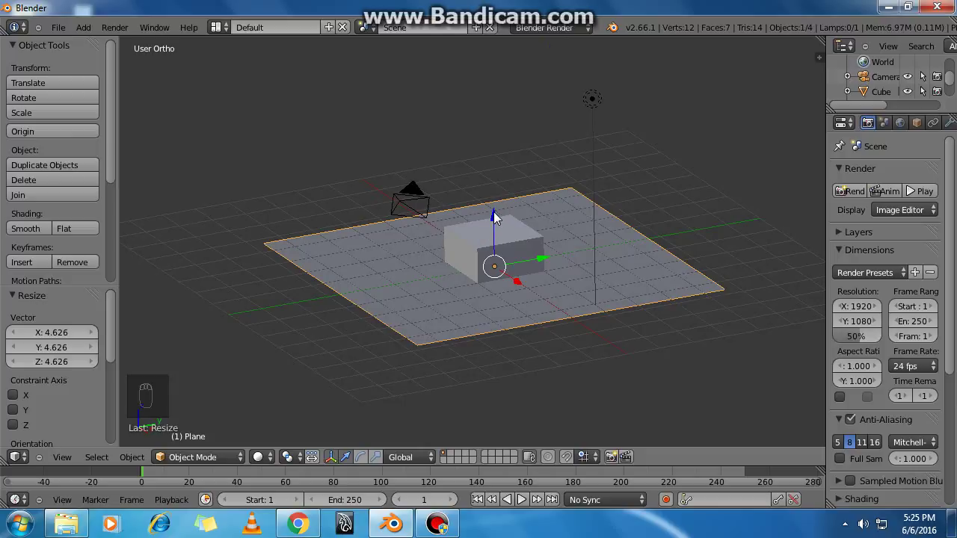
{"action": "left_click_drag", "start_coordinate": [492, 214], "coordinate": [500, 241]}
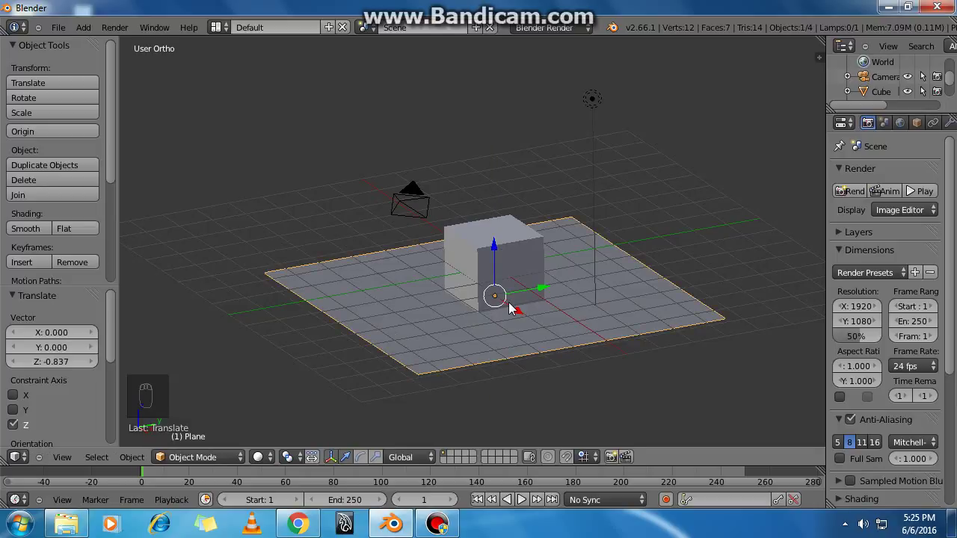
{"action": "key", "text": "KP_1"}
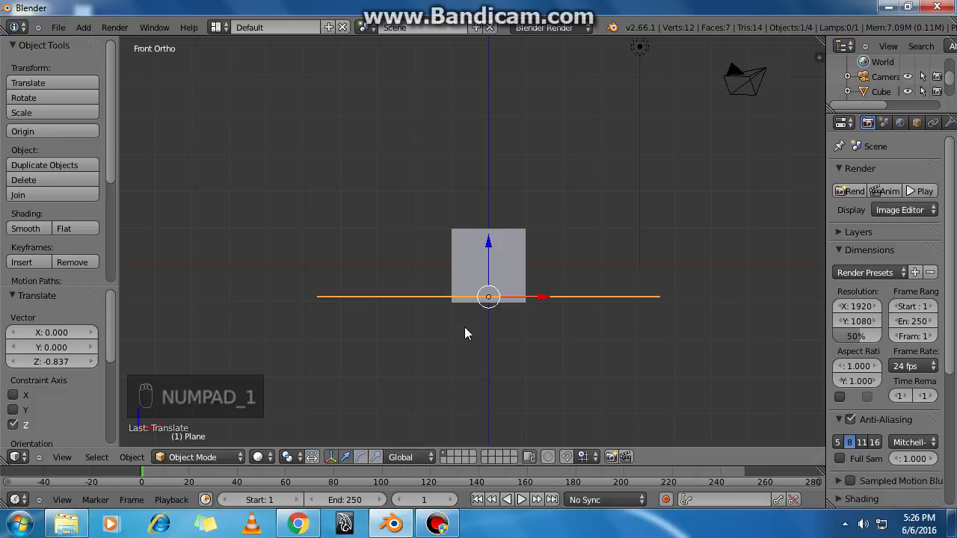
{"action": "scroll", "coordinate": [464, 326], "scroll_direction": "up", "scroll_amount": 5}
{"action": "middle_click_drag", "start_coordinate": [598, 376], "coordinate": [563, 275], "text": "shift"}
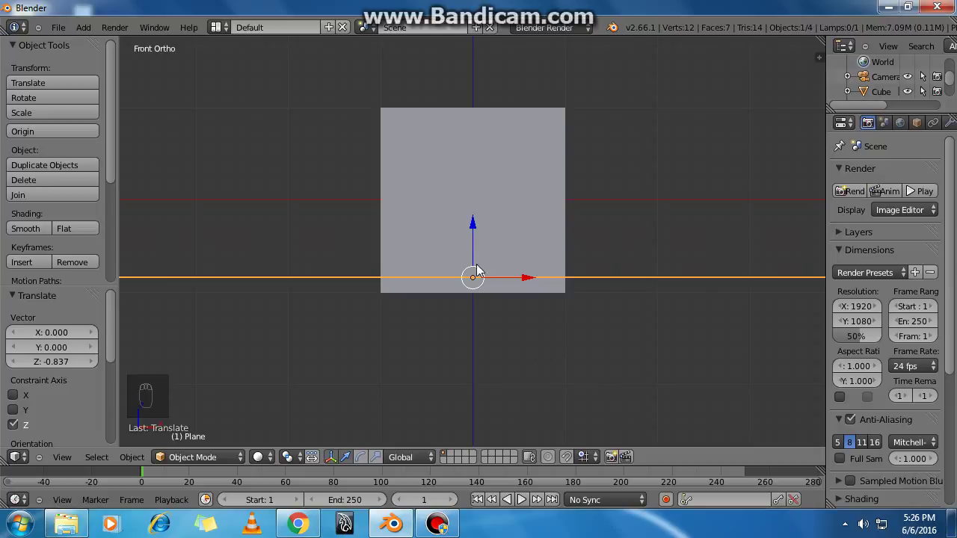
{"action": "left_click_drag", "start_coordinate": [473, 225], "coordinate": [471, 237]}
{"action": "key", "text": "z"}
{"action": "key", "text": "z"}
{"action": "middle_click_drag", "start_coordinate": [411, 282], "coordinate": [380, 344]}
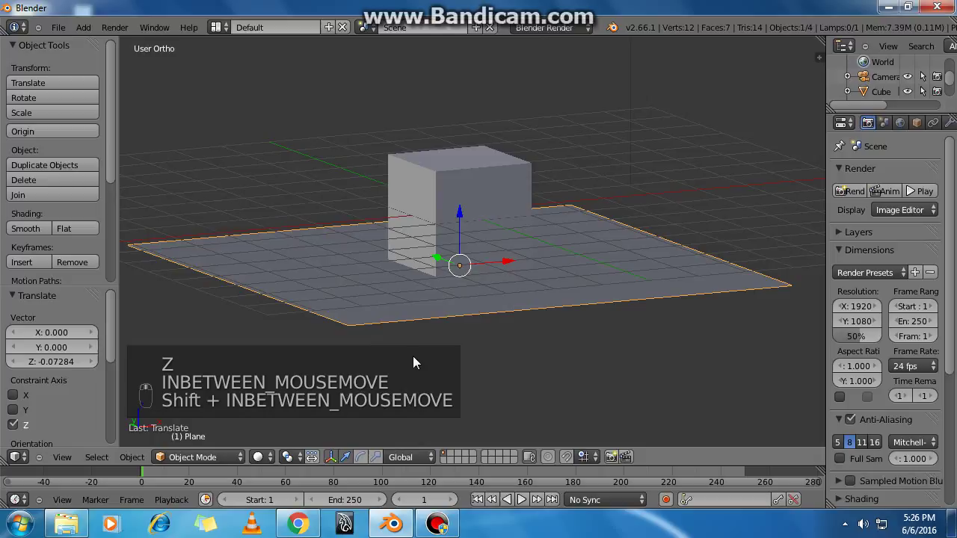
Step: Compare solid and wireframe shading in top view, and check the wireframe plane and cube in front and right views
{"action": "key", "text": "KP_7"}
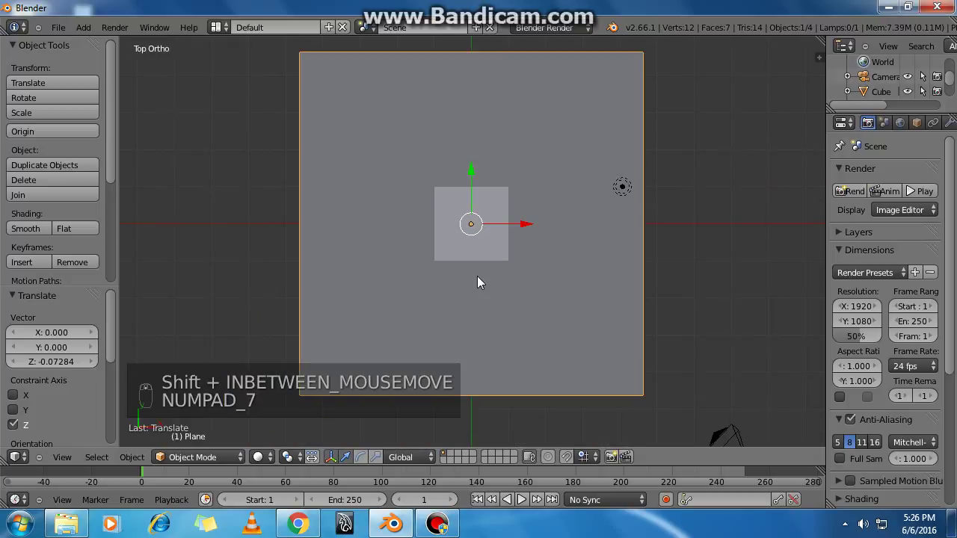
{"action": "key", "text": "z"}
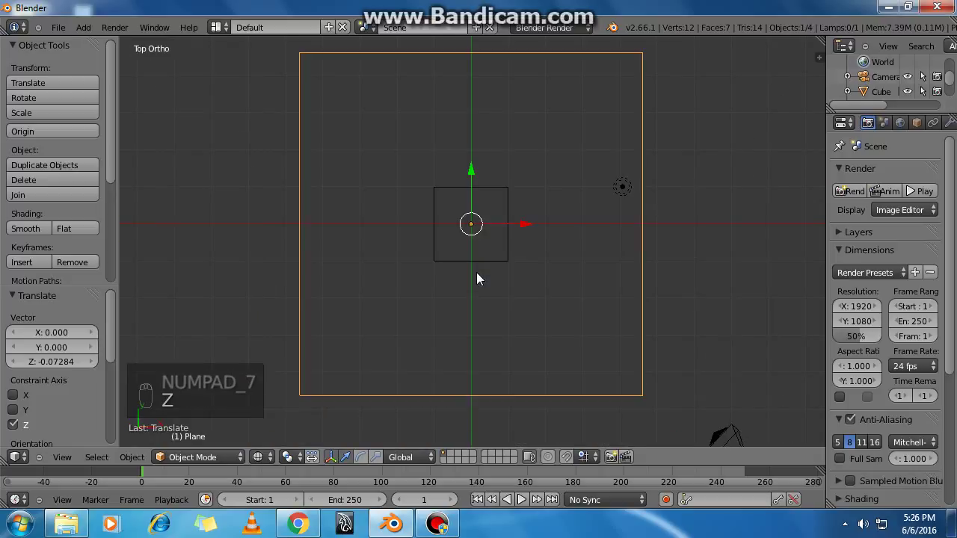
{"action": "key", "text": "z"}
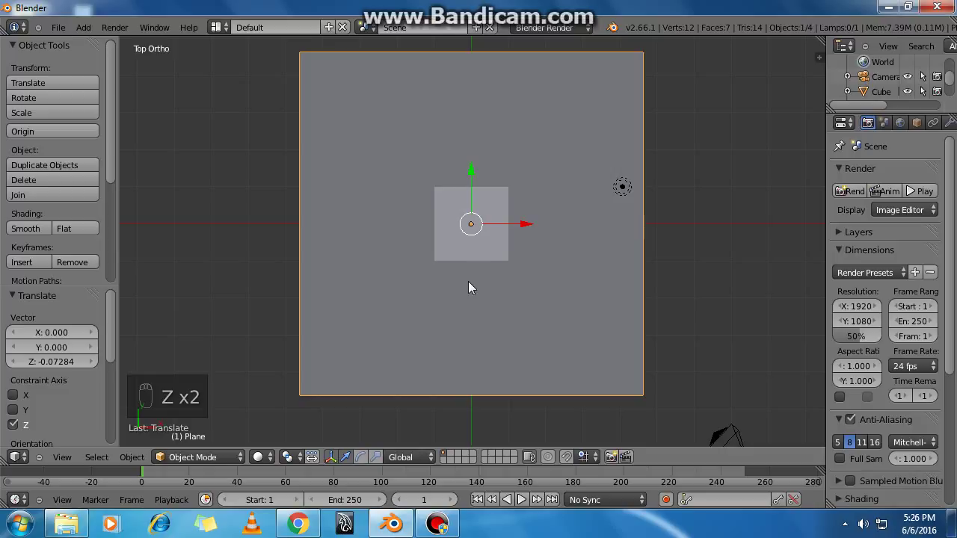
{"action": "key", "text": "z"}
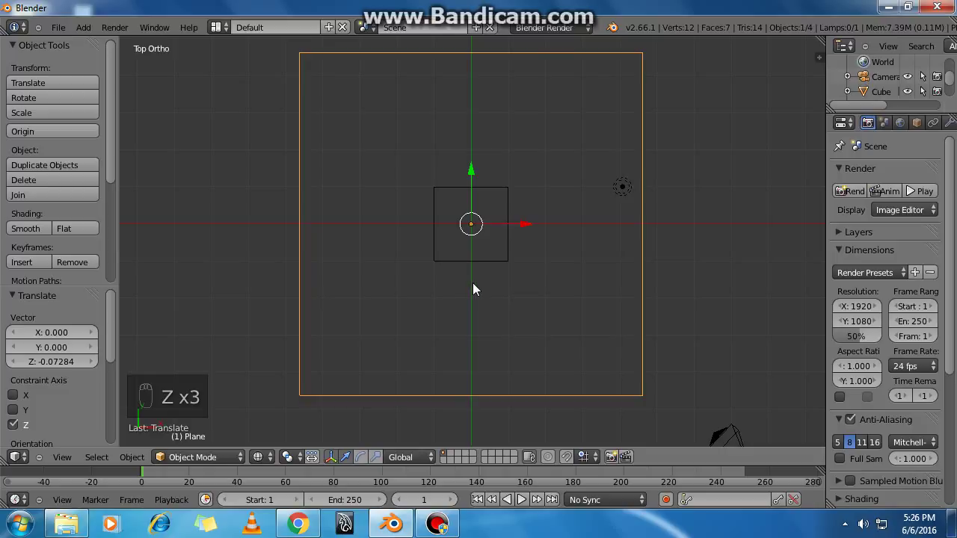
{"action": "key", "text": "KP_1"}
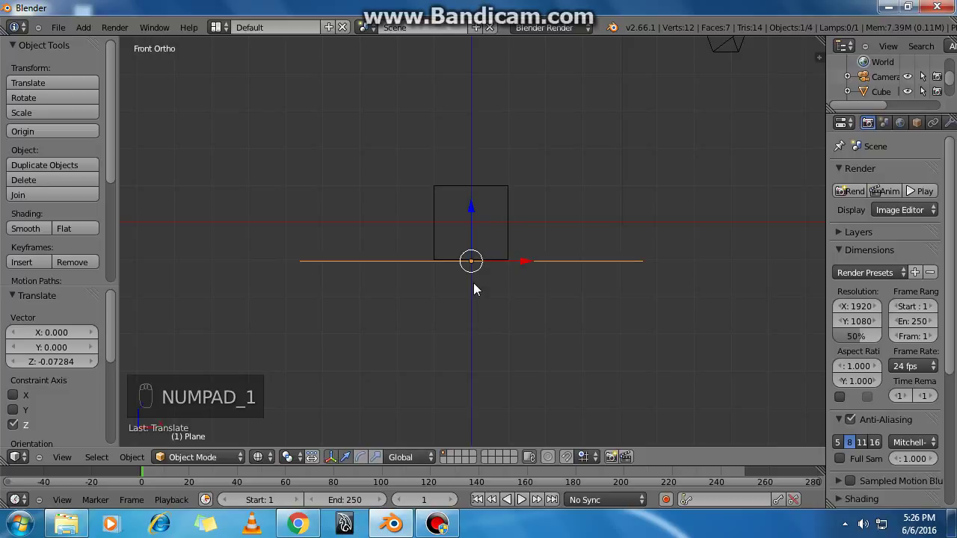
{"action": "key", "text": "KP_3"}
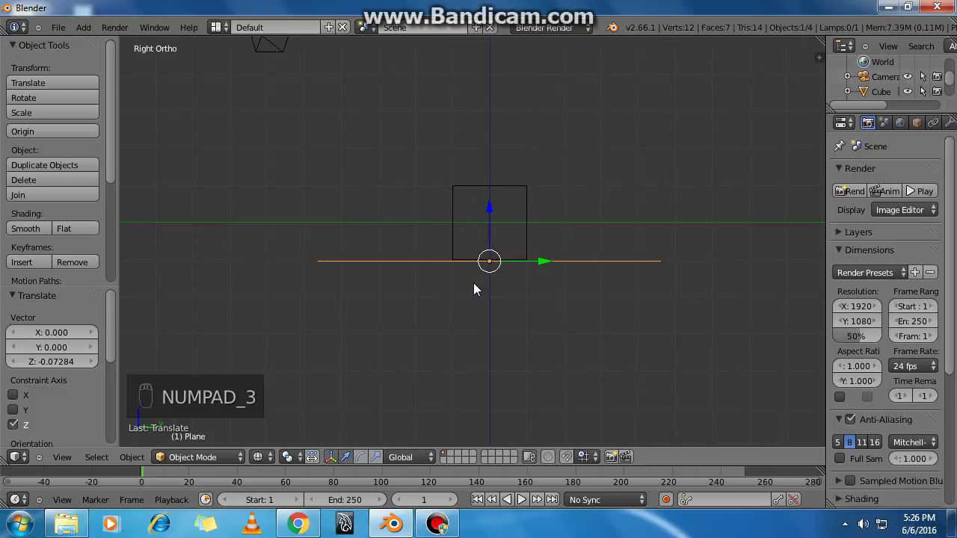
Step: Recheck the wireframe plane against the cube in front and right views, and return to solid shading in an angled view
{"action": "key", "text": "KP_1"}
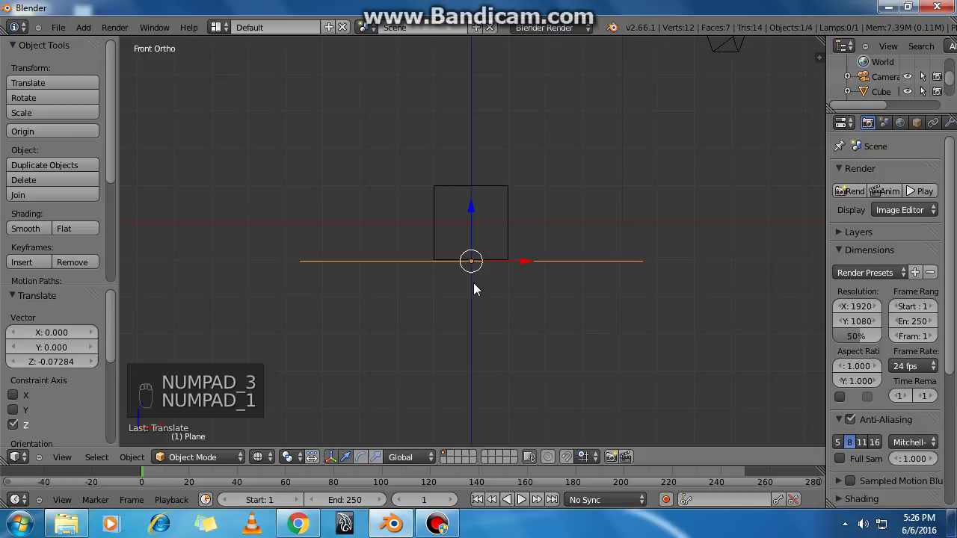
{"action": "key", "text": "KP_3"}
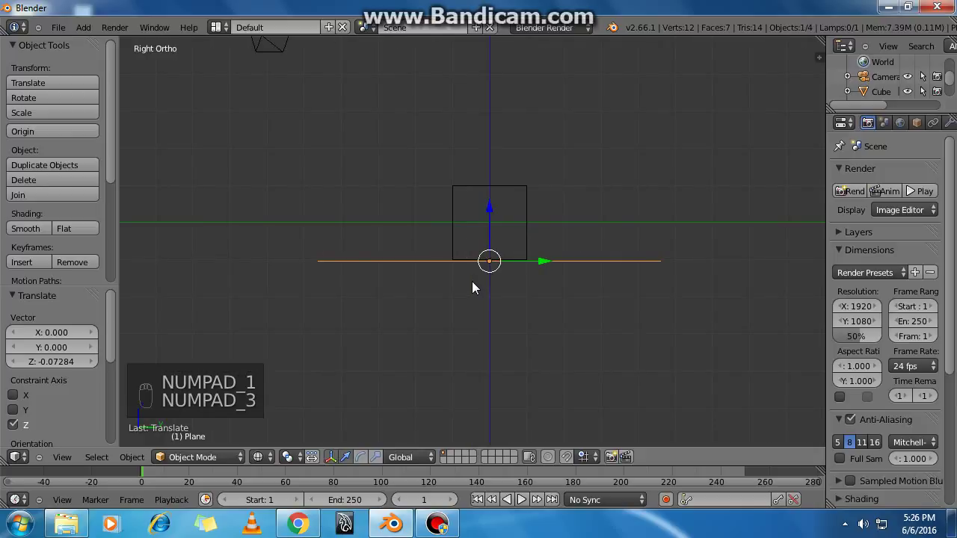
{"action": "mouse_move", "coordinate": [480, 280]}
{"action": "middle_mouse_down"}
{"action": "mouse_move", "coordinate": [463, 286]}
{"action": "mouse_move", "coordinate": [485, 293]}
{"action": "mouse_move", "coordinate": [468, 312]}
{"action": "mouse_move", "coordinate": [448, 299]}
{"action": "middle_mouse_up"}
{"action": "key", "text": "z"}
Step: Select the lamp and lower it about 2.117 along the Z axis
{"action": "right_click", "coordinate": [427, 70]}
{"action": "left_click", "coordinate": [437, 523]}
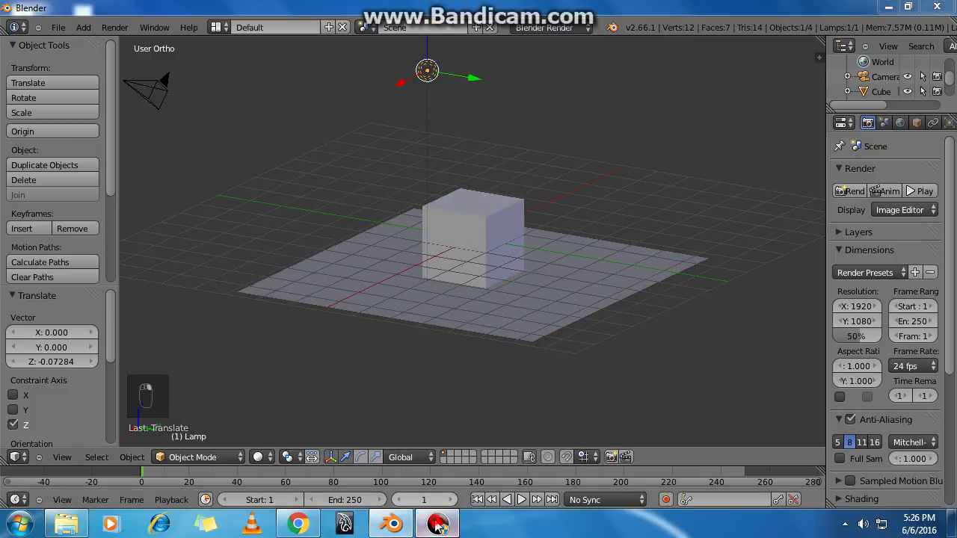
{"action": "left_click", "coordinate": [437, 523]}
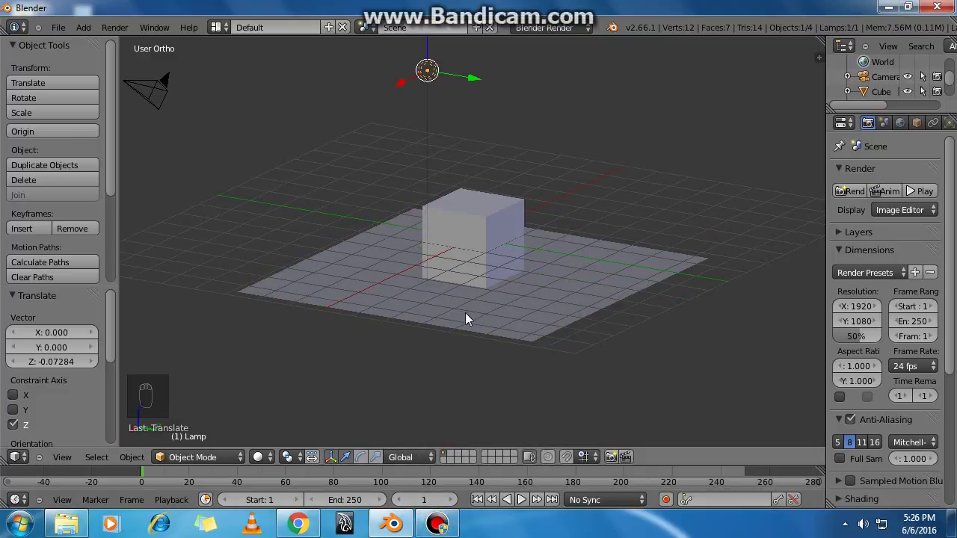
{"action": "scroll", "coordinate": [466, 311], "scroll_direction": "down", "scroll_amount": 2}
{"action": "scroll", "coordinate": [468, 306], "scroll_direction": "up", "scroll_amount": 2, "text": "shift"}
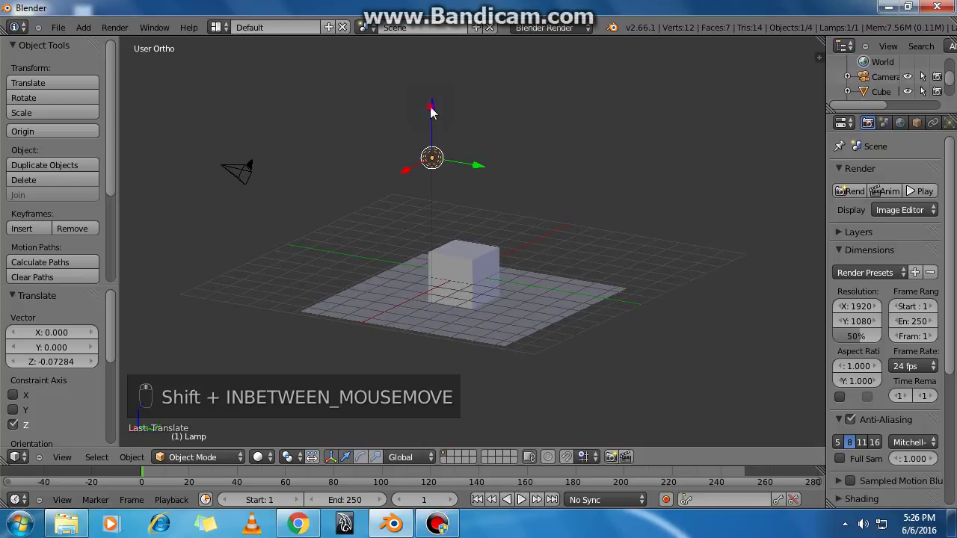
{"action": "key", "text": "g"}
{"action": "key", "text": "z"}
{"action": "left_click", "coordinate": [441, 159]}
Step: Select the plane and scale it up uniformly by a factor of about 3.631
{"action": "middle_click_drag", "start_coordinate": [398, 299], "coordinate": [485, 301]}
{"action": "right_click", "coordinate": [524, 316]}
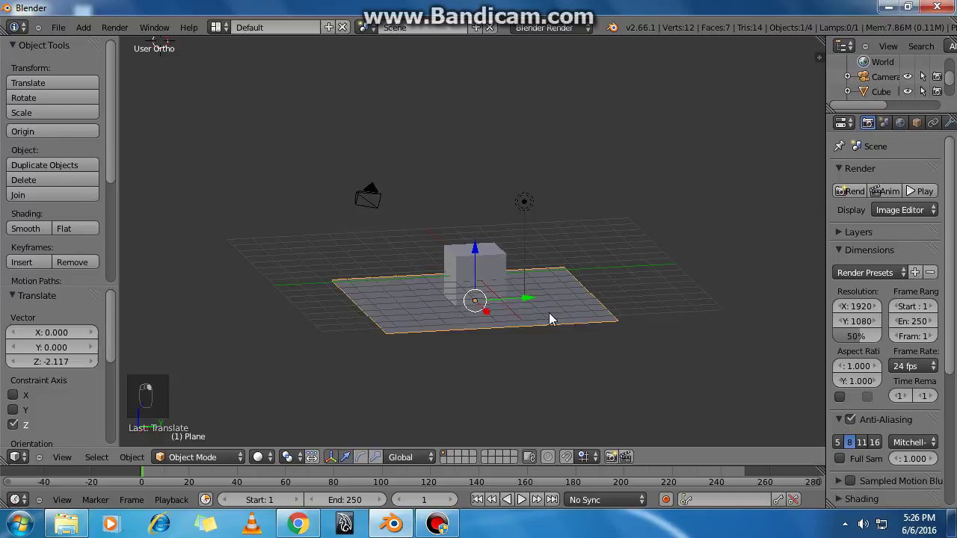
{"action": "key", "text": "s"}
{"action": "left_click", "coordinate": [748, 298]}
{"action": "mouse_move", "coordinate": [452, 355]}
{"action": "middle_mouse_down"}
{"action": "mouse_move", "coordinate": [463, 316]}
{"action": "mouse_move", "coordinate": [448, 318]}
{"action": "mouse_move", "coordinate": [464, 324]}
{"action": "mouse_move", "coordinate": [461, 354]}
{"action": "middle_mouse_up"}
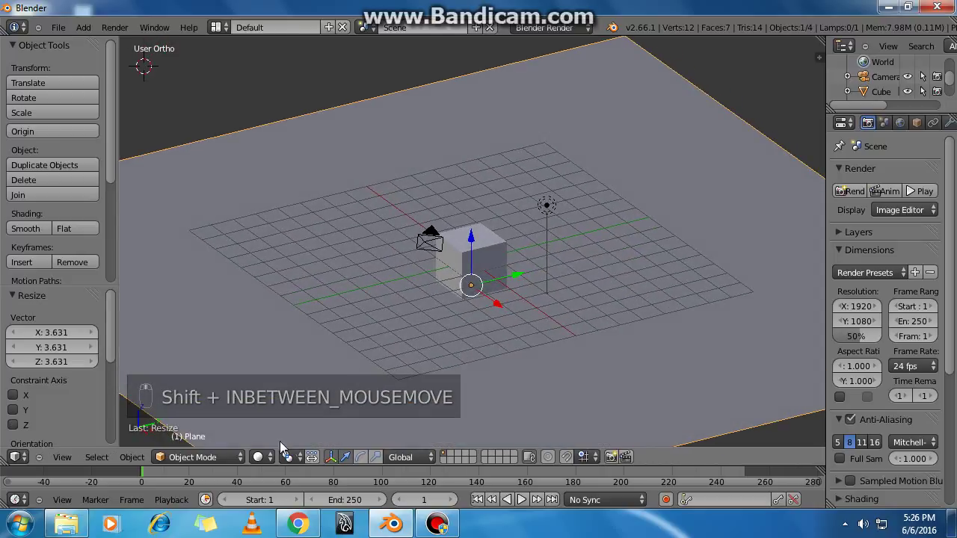
Step: Set the render engine to Cycles Render and preview the cube and plane with Rendered viewport shading
{"action": "left_click", "coordinate": [542, 29]}
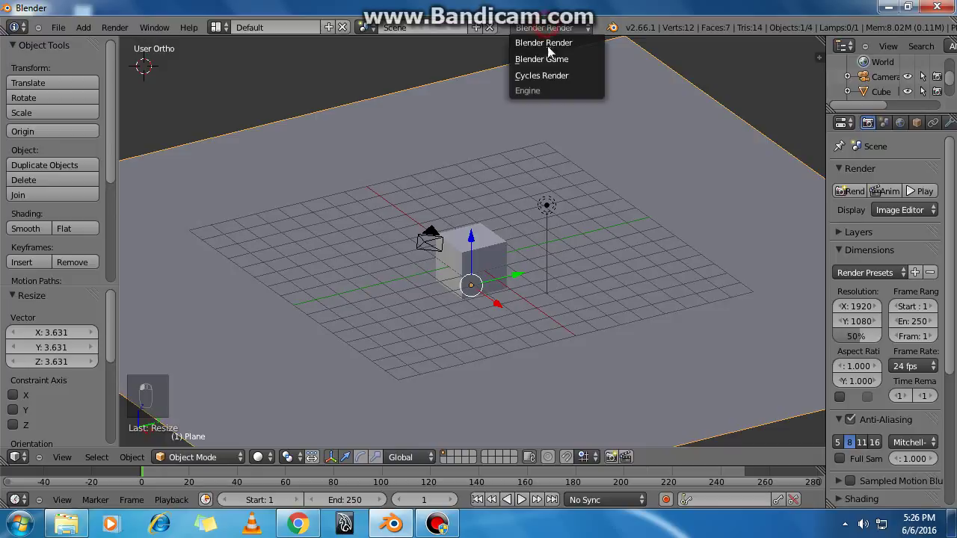
{"action": "left_click", "coordinate": [553, 75]}
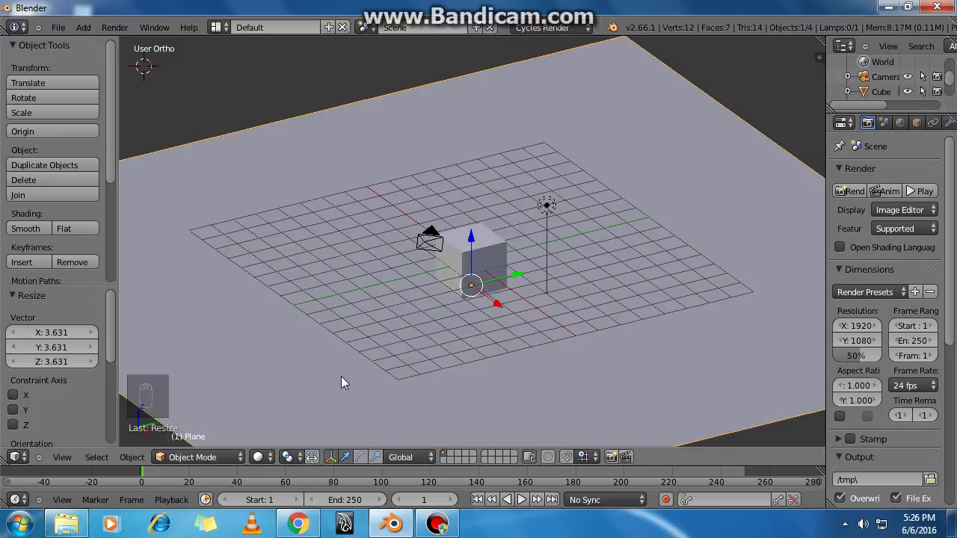
{"action": "middle_click_drag", "start_coordinate": [499, 350], "coordinate": [281, 439], "text": "shift"}
{"action": "left_click", "coordinate": [258, 457]}
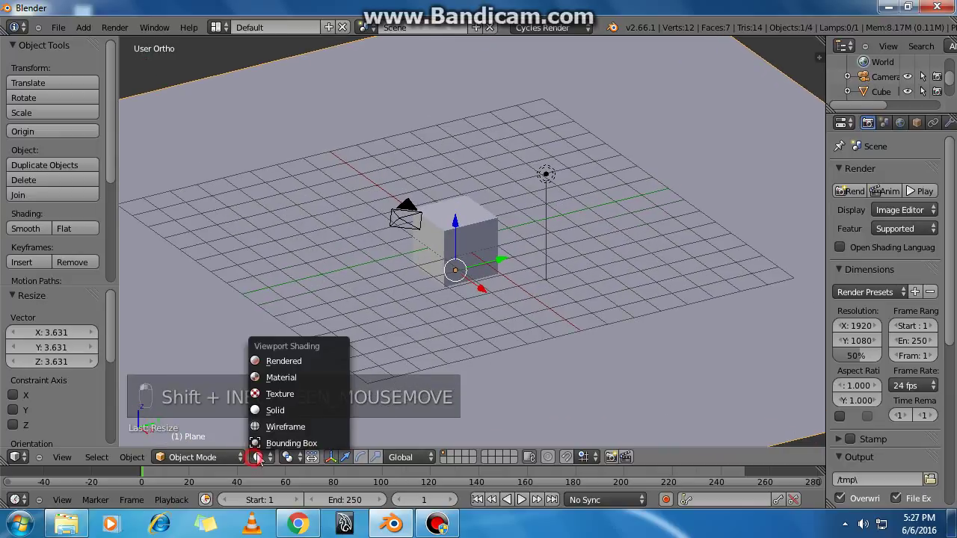
{"action": "left_click", "coordinate": [298, 359]}
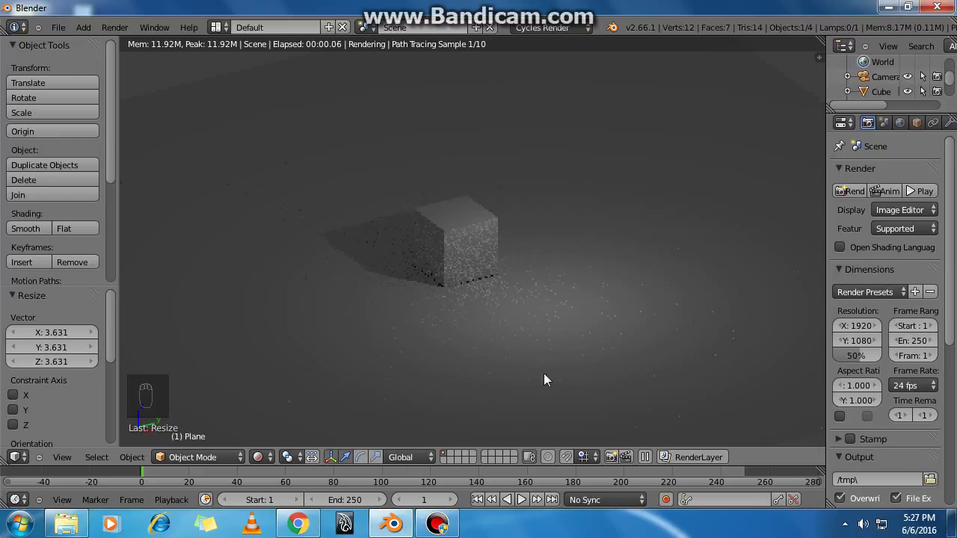
Step: Return the viewport to solid shading and look at the scene from the front
{"action": "key", "text": "z"}
{"action": "key", "text": "z"}
{"action": "key", "text": "z"}
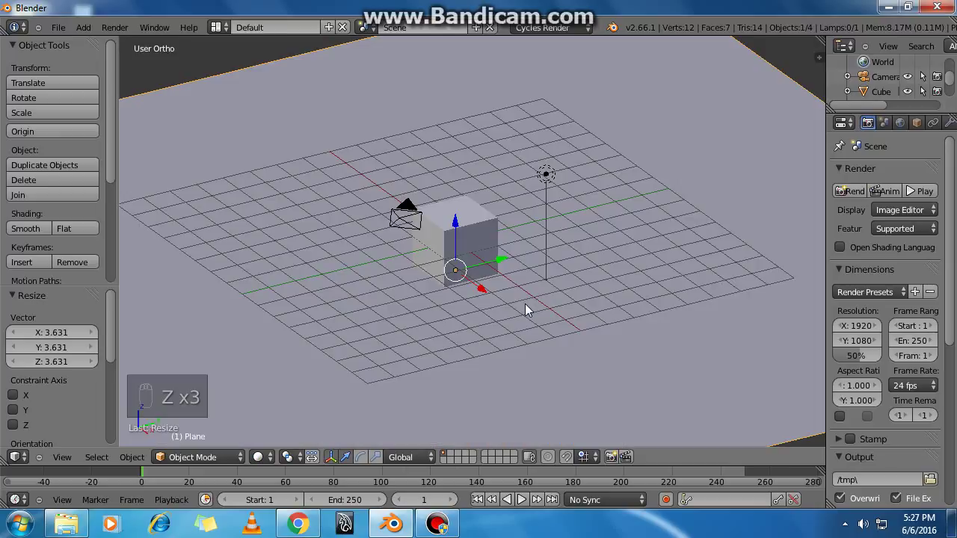
{"action": "key", "text": "KP_7"}
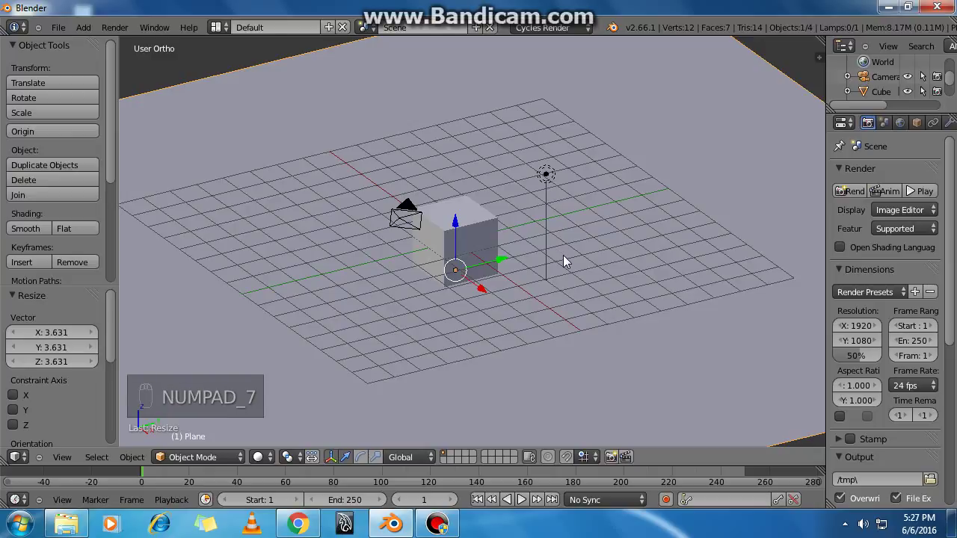
{"action": "key", "text": "KP_1"}
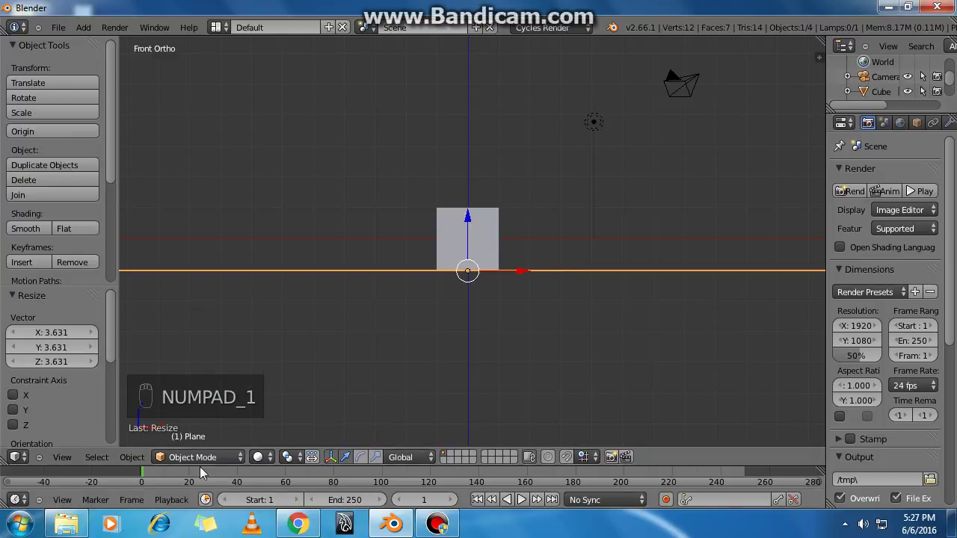
{"action": "left_click", "coordinate": [258, 457]}
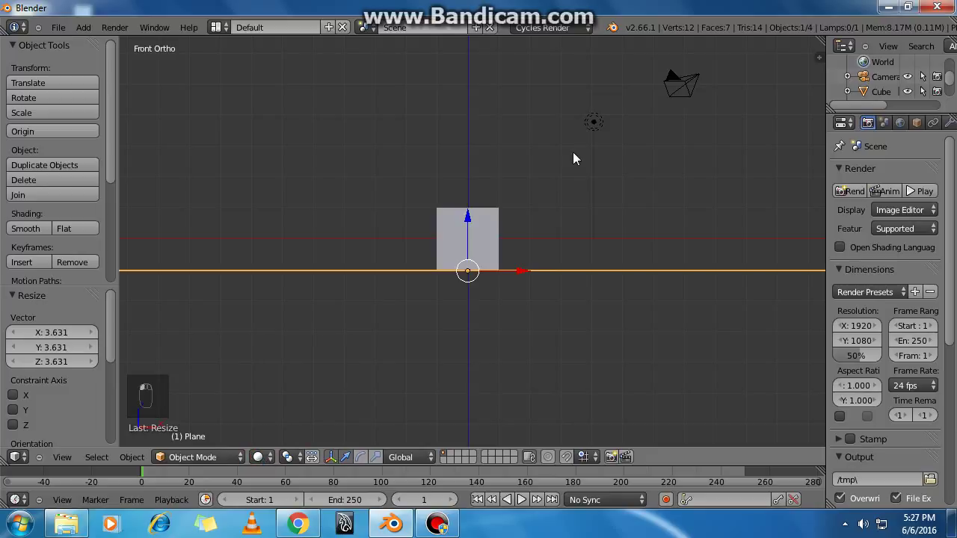
Step: Place the 3D cursor at several spots around the lamp, and select the cube, lamp and camera in turn, ending on the lamp
{"action": "right_click", "coordinate": [594, 126]}
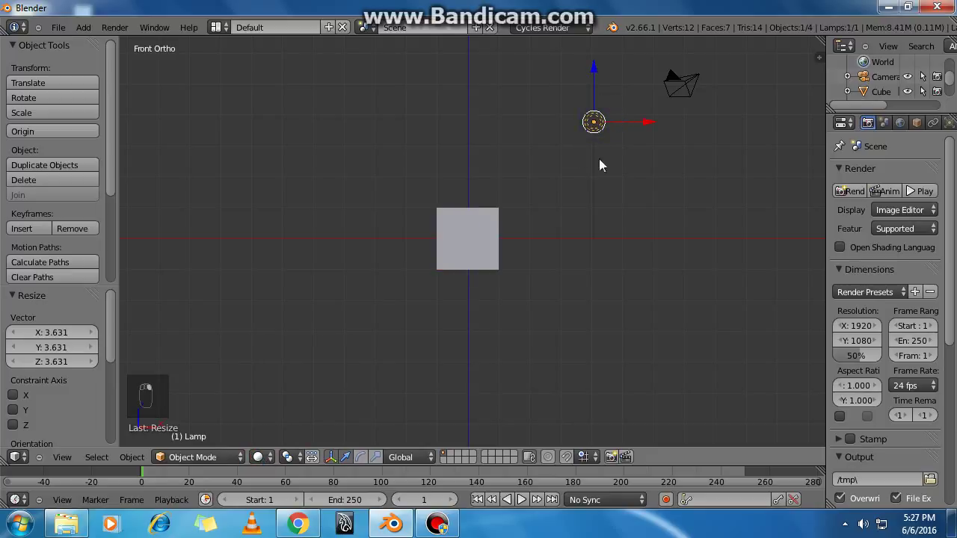
{"action": "left_click", "coordinate": [536, 103]}
{"action": "left_click", "coordinate": [566, 171]}
{"action": "left_click", "coordinate": [627, 165]}
{"action": "left_click", "coordinate": [569, 87]}
{"action": "left_click", "coordinate": [804, 124]}
{"action": "right_click", "coordinate": [464, 239]}
{"action": "right_click", "coordinate": [596, 124]}
{"action": "right_click", "coordinate": [676, 85]}
{"action": "right_click", "coordinate": [602, 123]}
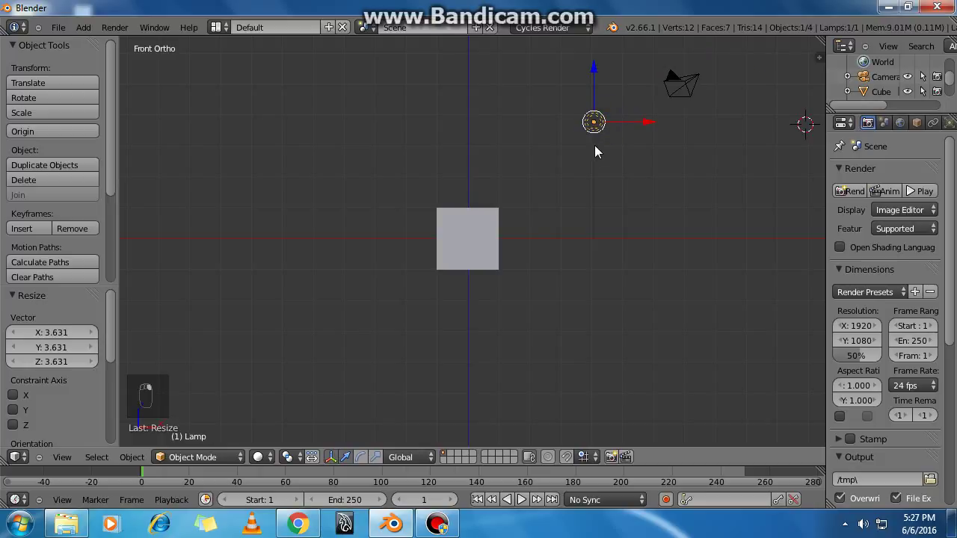
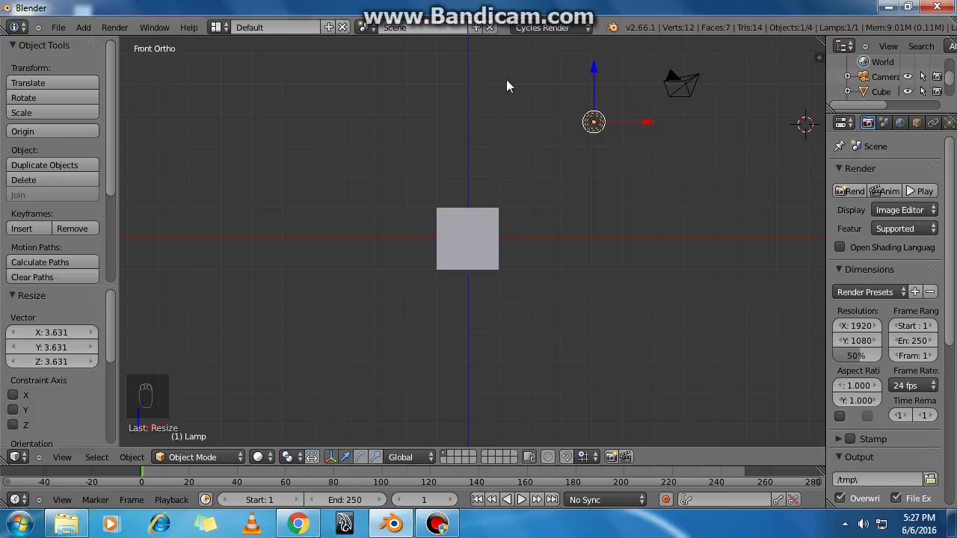
Step: Preview the front view with Rendered viewport shading and switch back to Solid
{"action": "left_click", "coordinate": [258, 457]}
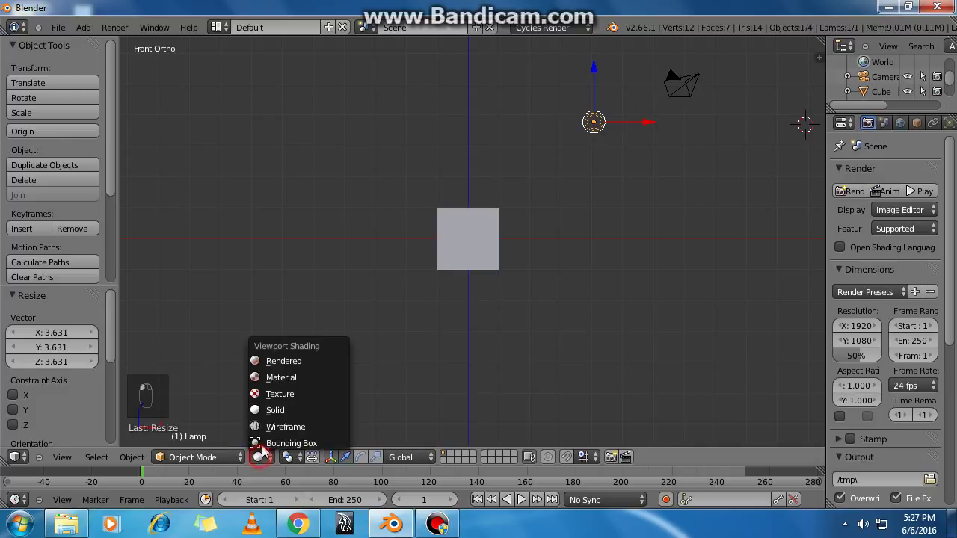
{"action": "left_click", "coordinate": [283, 362]}
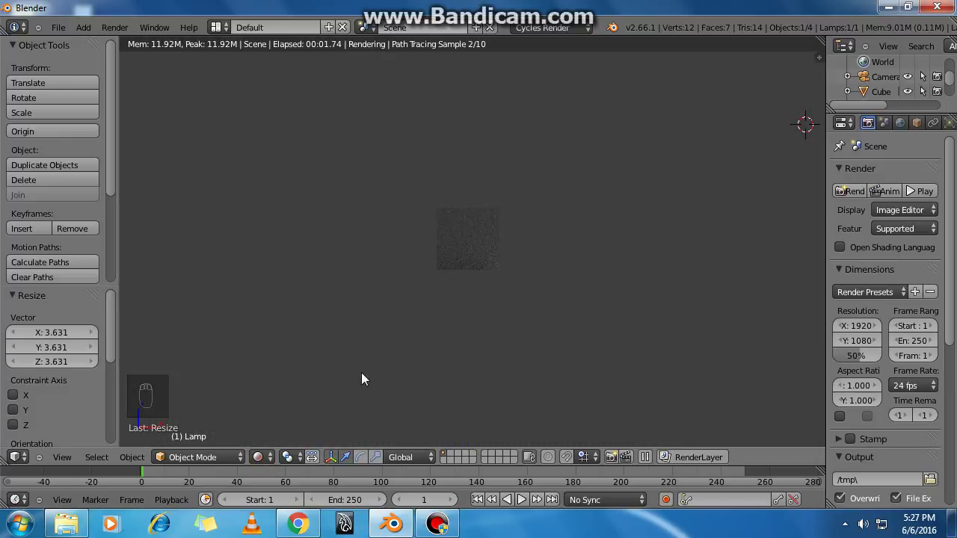
{"action": "left_click", "coordinate": [260, 457]}
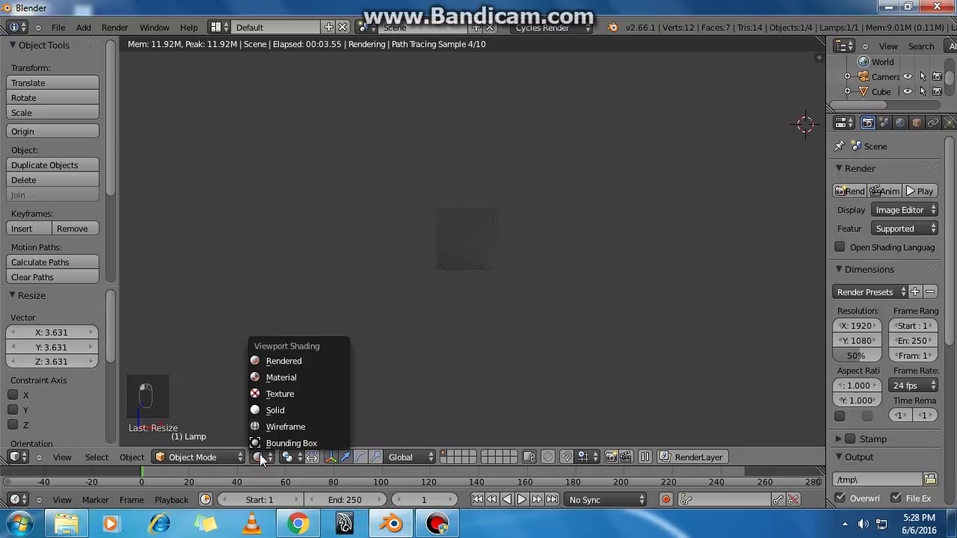
{"action": "left_click", "coordinate": [275, 411]}
Step: Preview the cube's shadow on the plane from an angled view in Rendered shading, and return to solid shading
{"action": "mouse_move", "coordinate": [249, 336]}
{"action": "middle_mouse_down"}
{"action": "mouse_move", "coordinate": [458, 337]}
{"action": "mouse_move", "coordinate": [449, 268]}
{"action": "mouse_move", "coordinate": [453, 285]}
{"action": "mouse_move", "coordinate": [394, 388]}
{"action": "middle_mouse_up"}
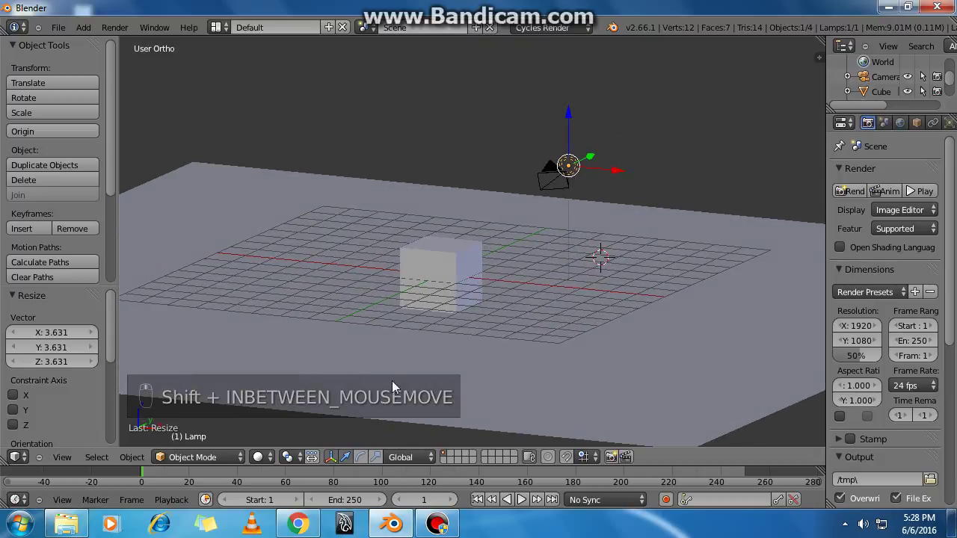
{"action": "left_click", "coordinate": [257, 457]}
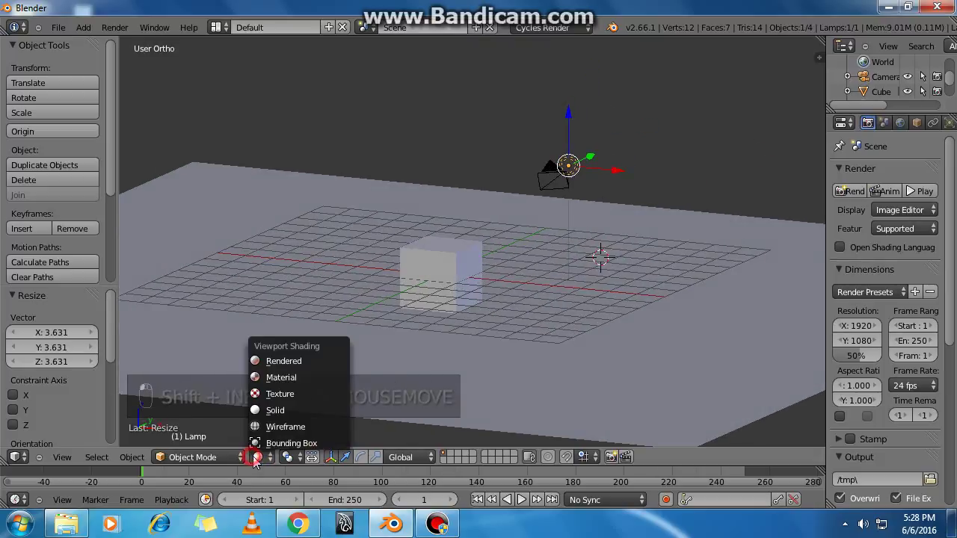
{"action": "left_click", "coordinate": [284, 357]}
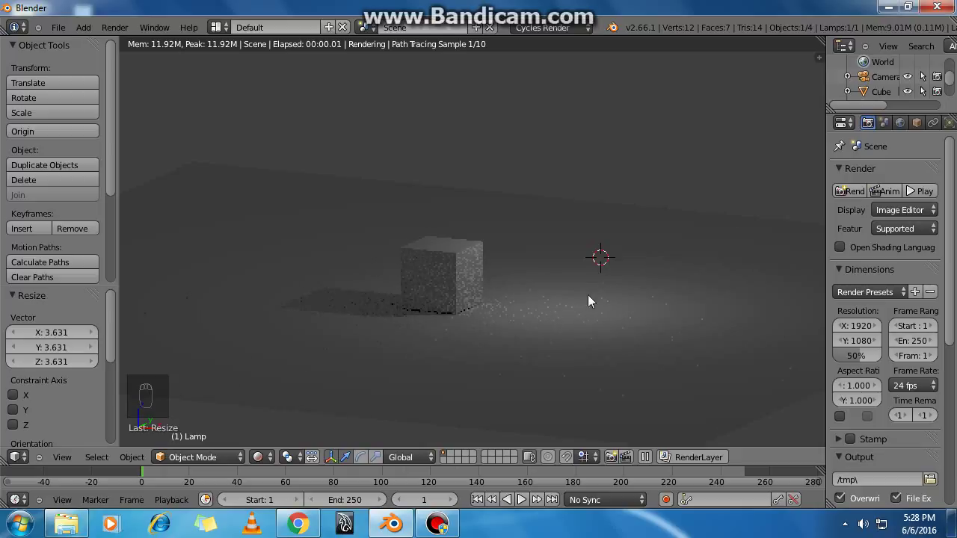
{"action": "key", "text": "z"}
{"action": "key", "text": "z"}
{"action": "key", "text": "z"}
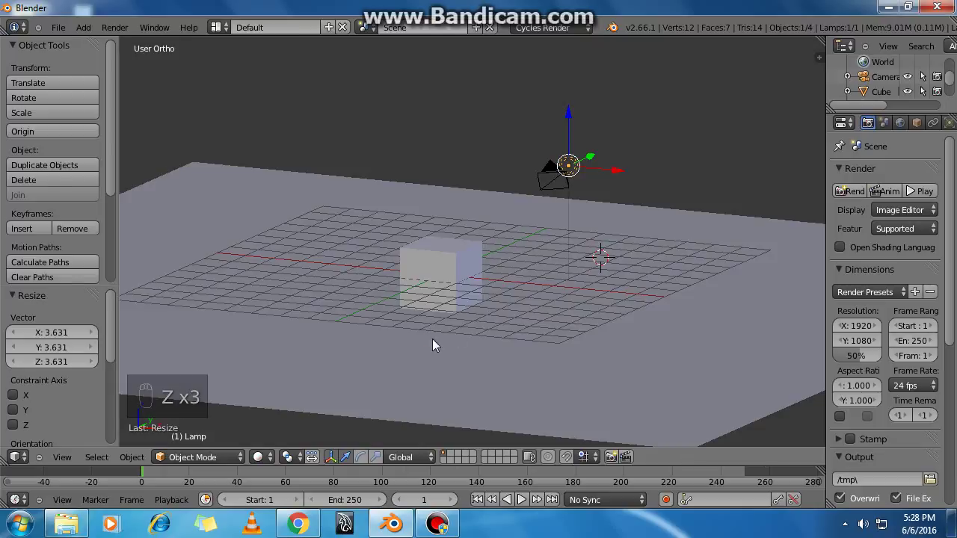
Step: Select the cube, lamp and plane in turn from another angle, finishing with the lamp selected
{"action": "middle_click_drag", "start_coordinate": [548, 341], "coordinate": [523, 337]}
{"action": "right_click", "coordinate": [468, 262]}
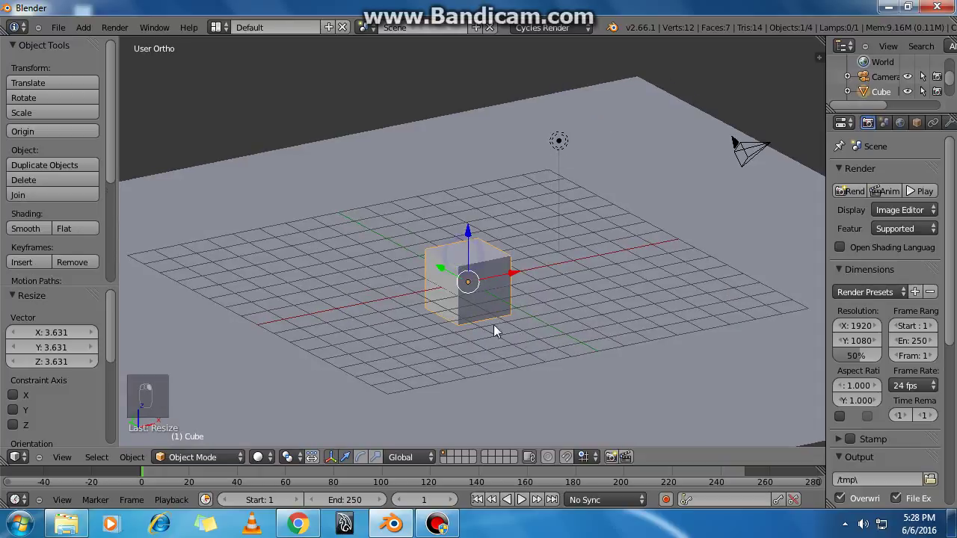
{"action": "right_click", "coordinate": [561, 157]}
{"action": "right_click", "coordinate": [692, 248]}
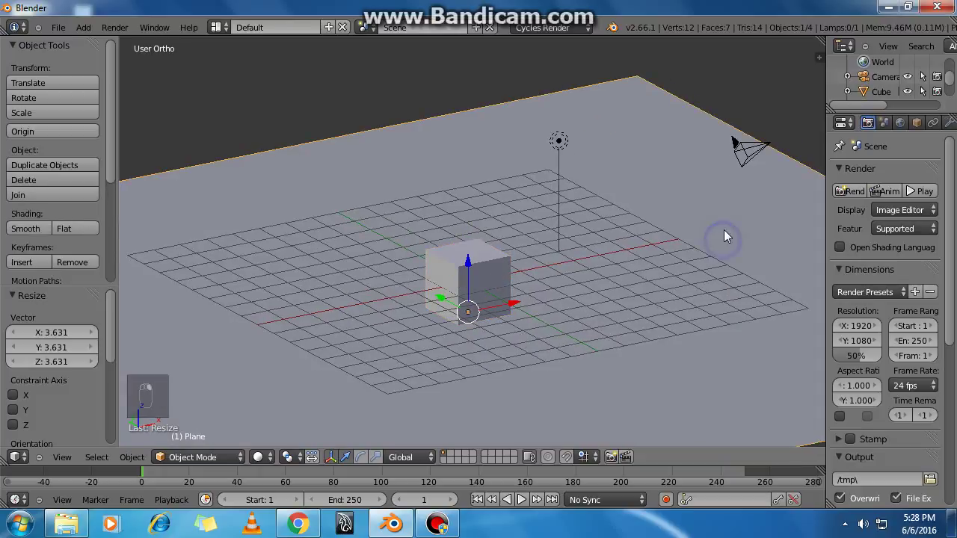
{"action": "right_click", "coordinate": [452, 275]}
{"action": "right_click", "coordinate": [558, 143]}
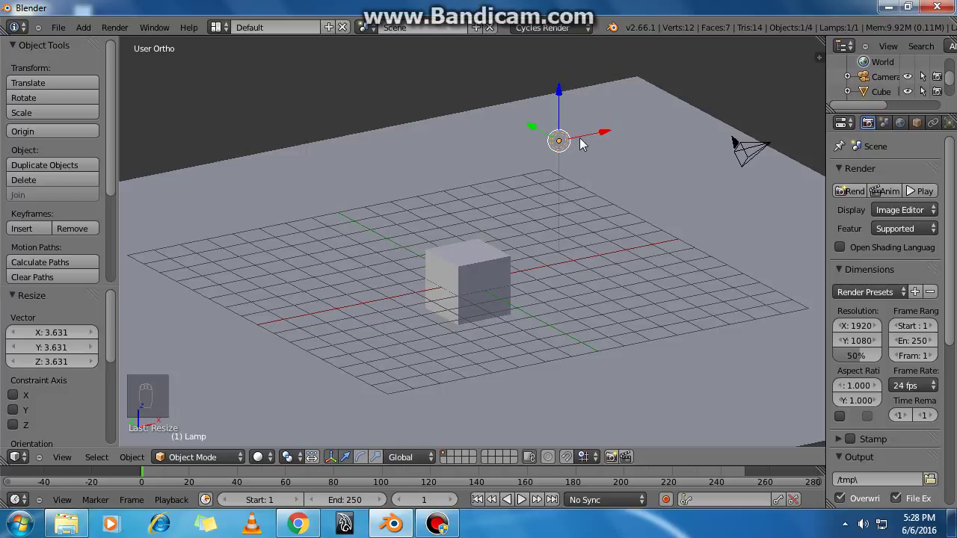
Step: Place the 3D cursor in the empty space beyond the plane's far edge, and try to move the lamp freely
{"action": "left_click", "coordinate": [261, 459]}
{"action": "left_click", "coordinate": [525, 158]}
{"action": "left_click", "coordinate": [344, 113]}
{"action": "left_click", "coordinate": [258, 457]}
{"action": "key", "text": "g"}
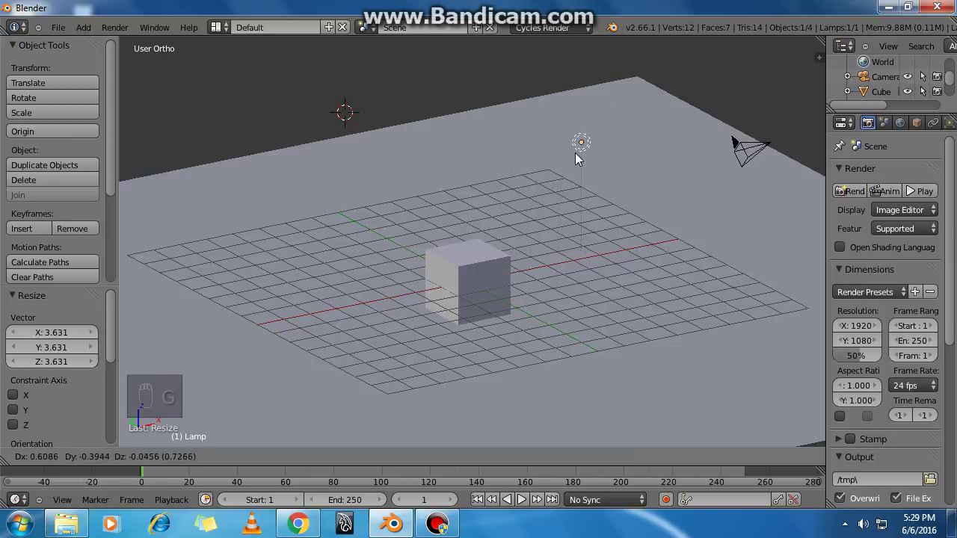
{"action": "left_click", "coordinate": [584, 155]}
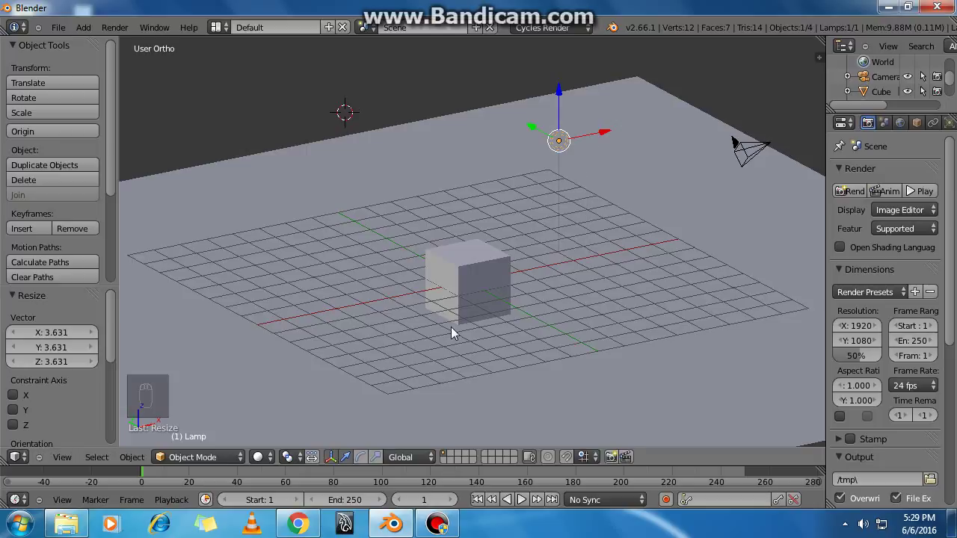
Step: Turn on Rendered viewport shading, try shifting the lamp along X, and move it about 9.77 along the Y axis instead
{"action": "left_click", "coordinate": [258, 457]}
{"action": "left_click", "coordinate": [270, 362]}
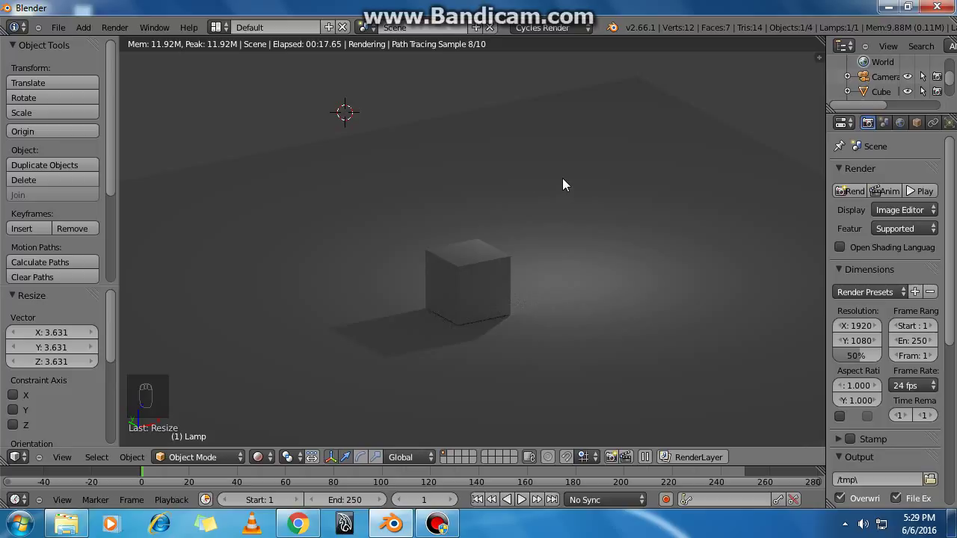
{"action": "key", "text": "g"}
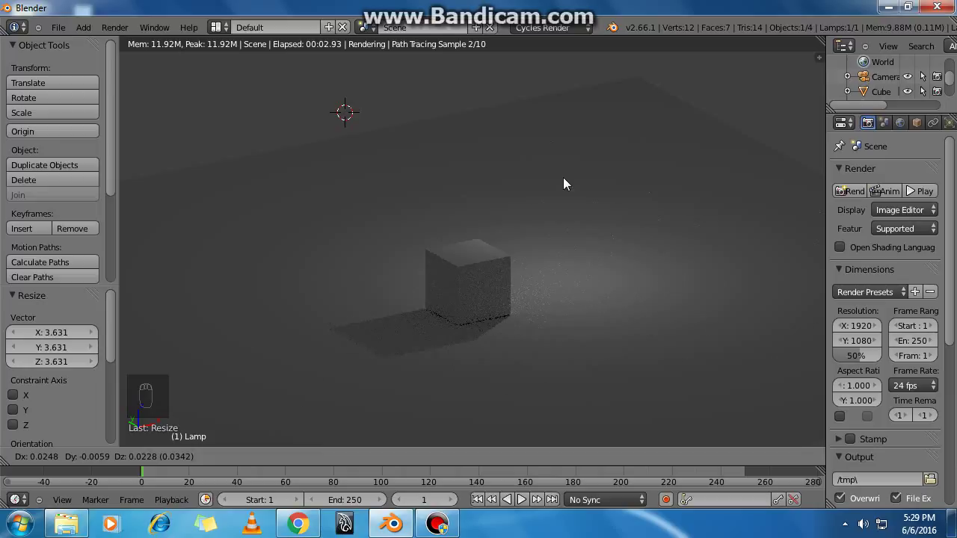
{"action": "key", "text": "x"}
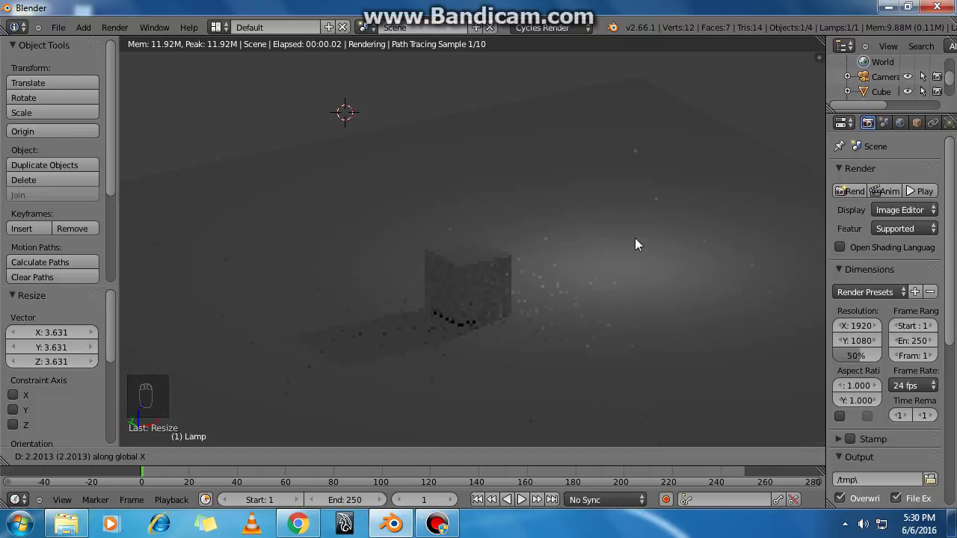
{"action": "key", "text": "y"}
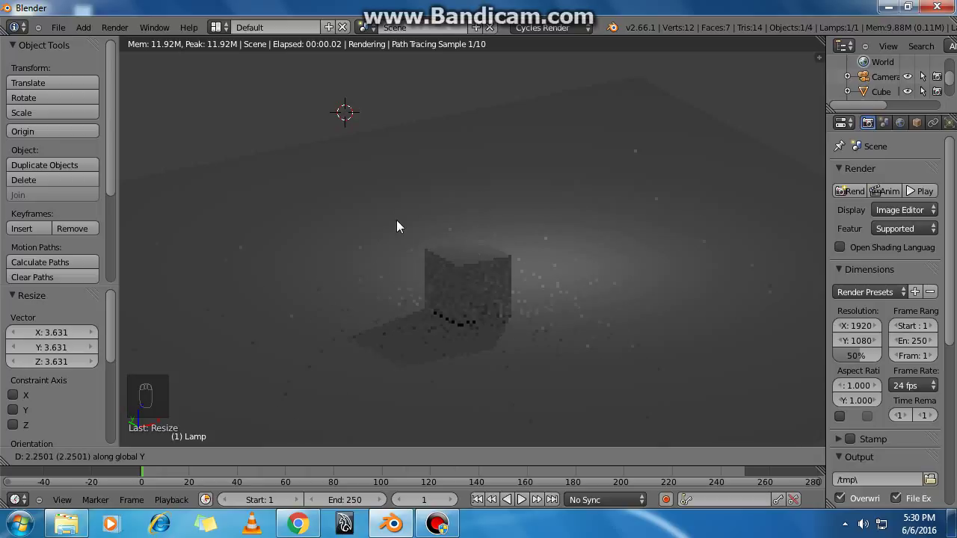
{"action": "left_click", "coordinate": [352, 192]}
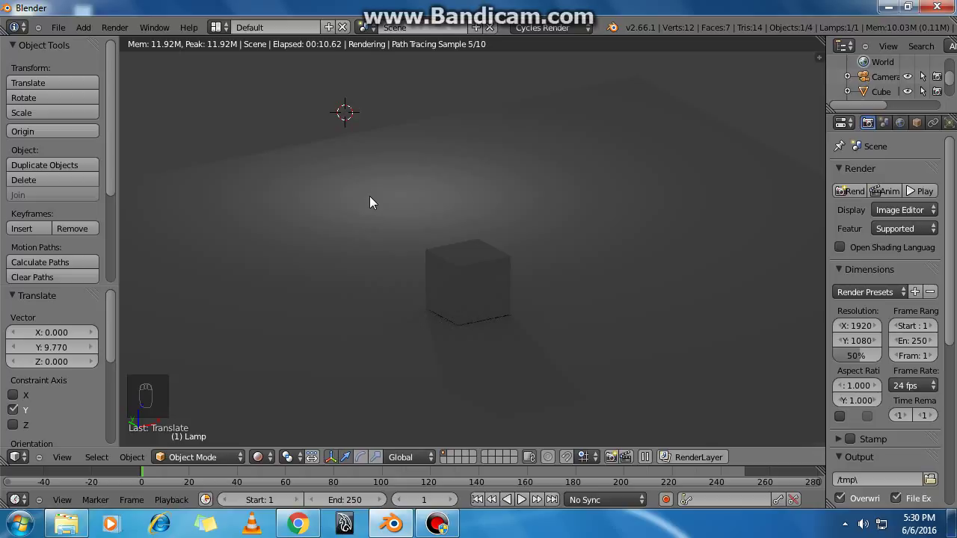
{"action": "key", "text": "g"}
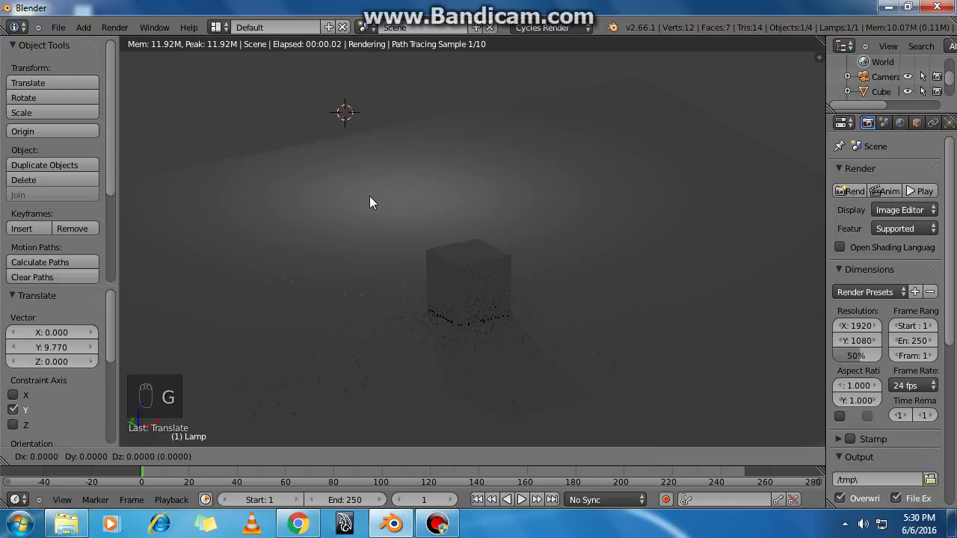
{"action": "key", "text": "z"}
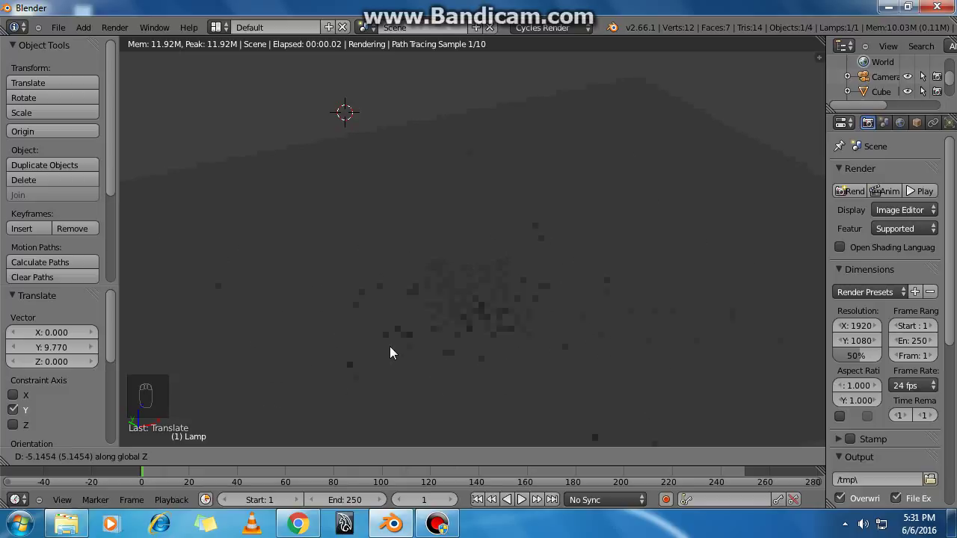
{"action": "key", "text": "z"}
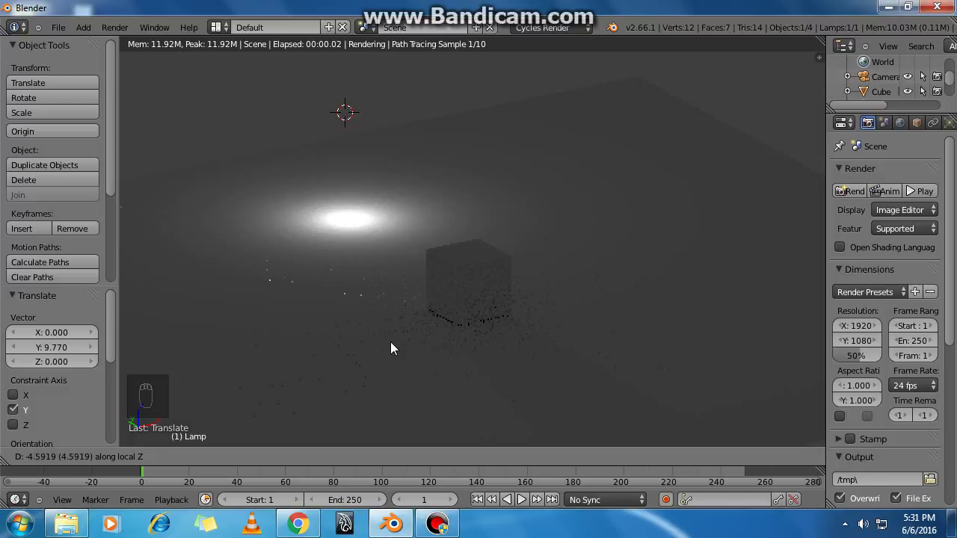
{"action": "key", "text": "Escape"}
{"action": "key", "text": "Escape"}
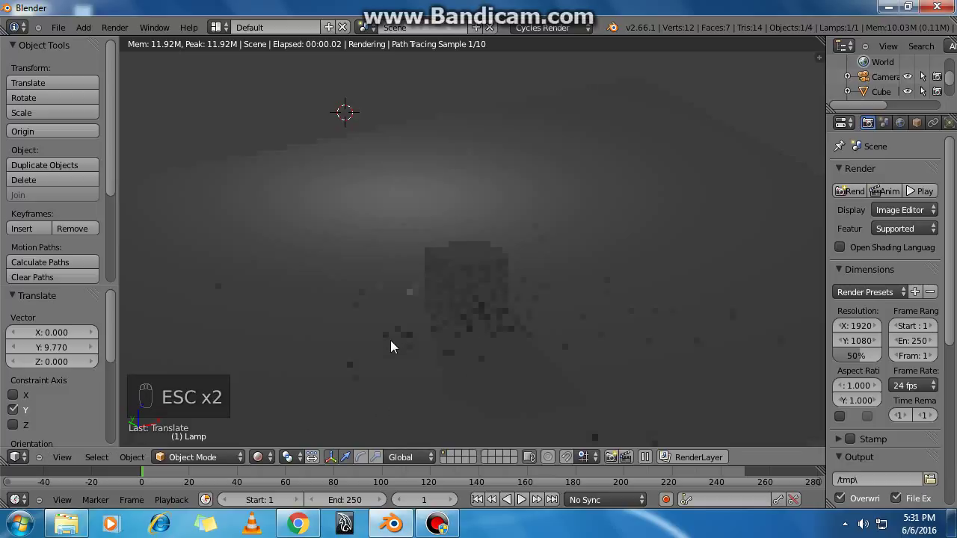
Step: Return the viewport to solid shading and lower the lamp about 4.212 along the Z axis
{"action": "key", "text": "z"}
{"action": "key", "text": "z"}
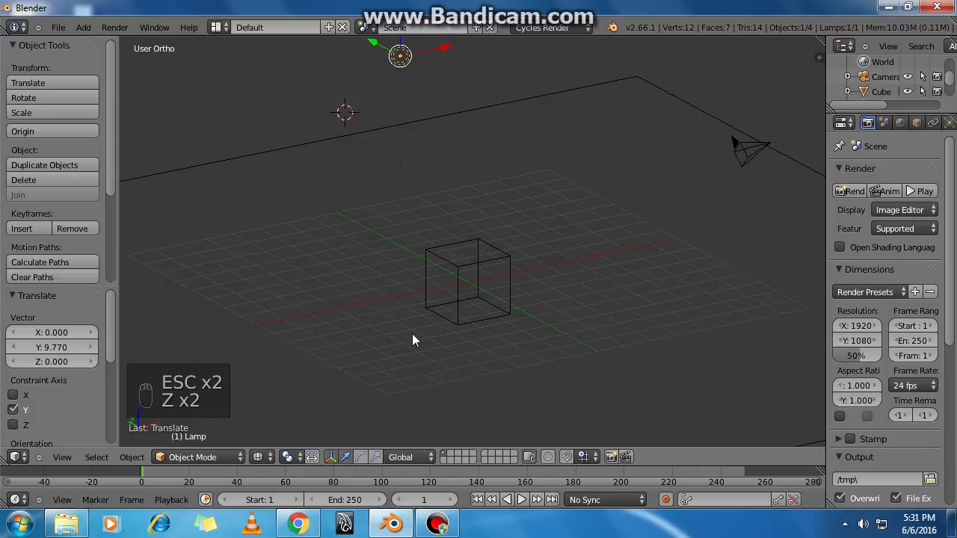
{"action": "key", "text": "z"}
{"action": "mouse_move", "coordinate": [464, 311]}
{"action": "middle_mouse_down"}
{"action": "mouse_move", "coordinate": [444, 278]}
{"action": "mouse_move", "coordinate": [455, 266]}
{"action": "mouse_move", "coordinate": [439, 289]}
{"action": "middle_mouse_up"}
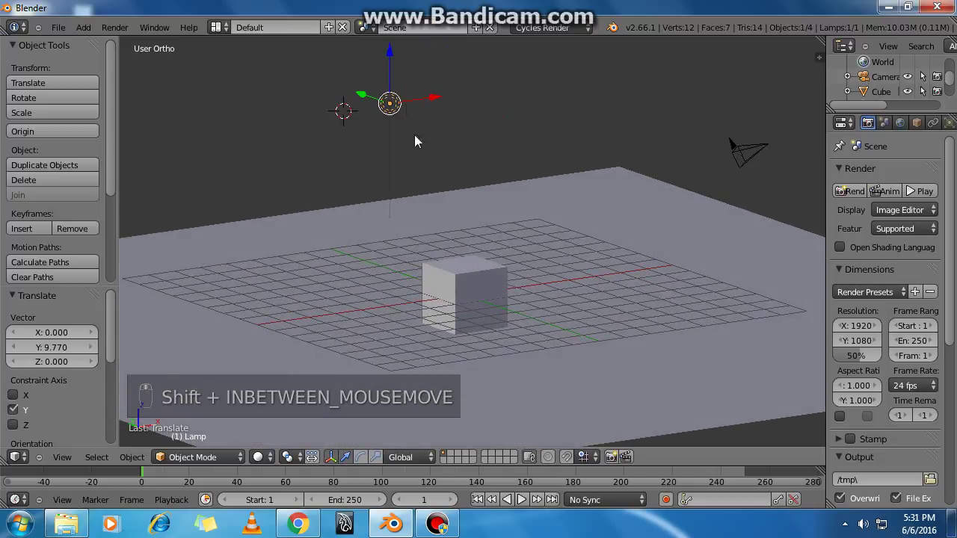
{"action": "middle_click_drag", "start_coordinate": [392, 79], "coordinate": [442, 280], "text": "ctrl"}
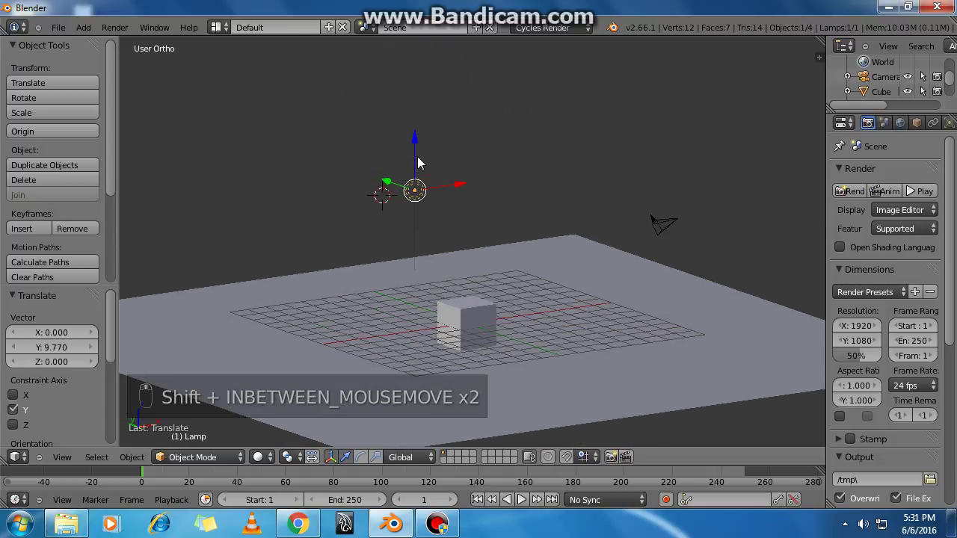
{"action": "left_click_drag", "start_coordinate": [417, 163], "coordinate": [430, 241]}
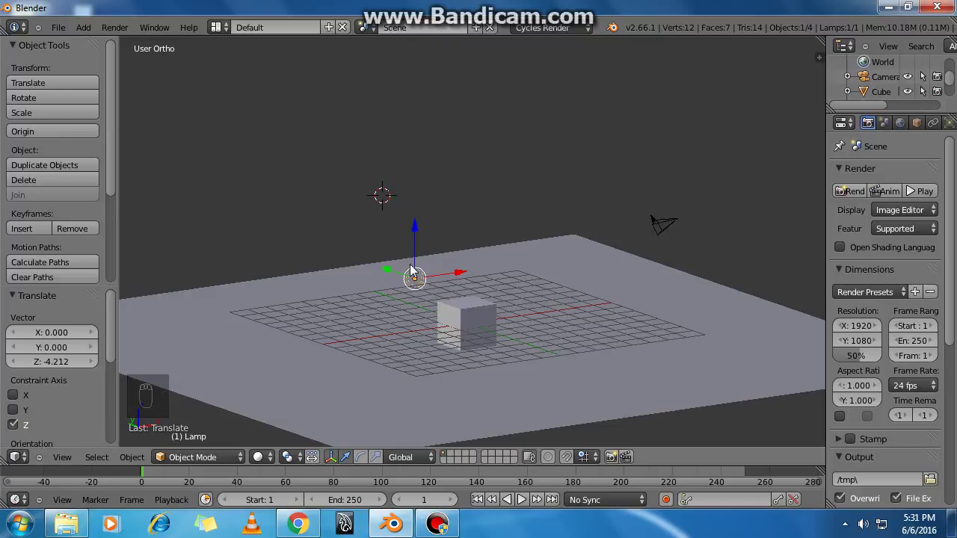
Step: Turn on Rendered viewport shading from a higher angle to preview the lowered lamp's light on the plane
{"action": "mouse_move", "coordinate": [389, 316]}
{"action": "middle_mouse_down"}
{"action": "mouse_move", "coordinate": [380, 292]}
{"action": "mouse_move", "coordinate": [399, 318]}
{"action": "middle_mouse_up"}
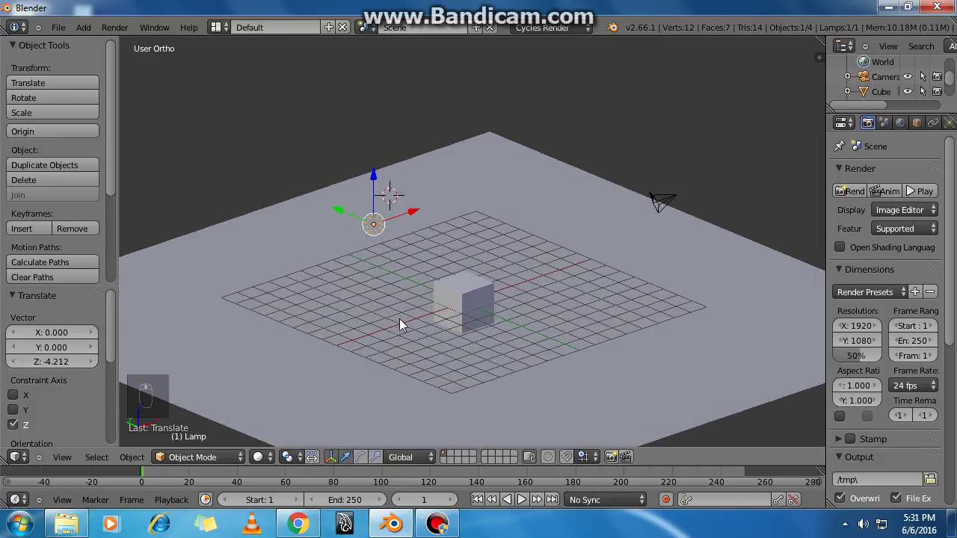
{"action": "left_click", "coordinate": [260, 458]}
{"action": "left_click", "coordinate": [281, 361]}
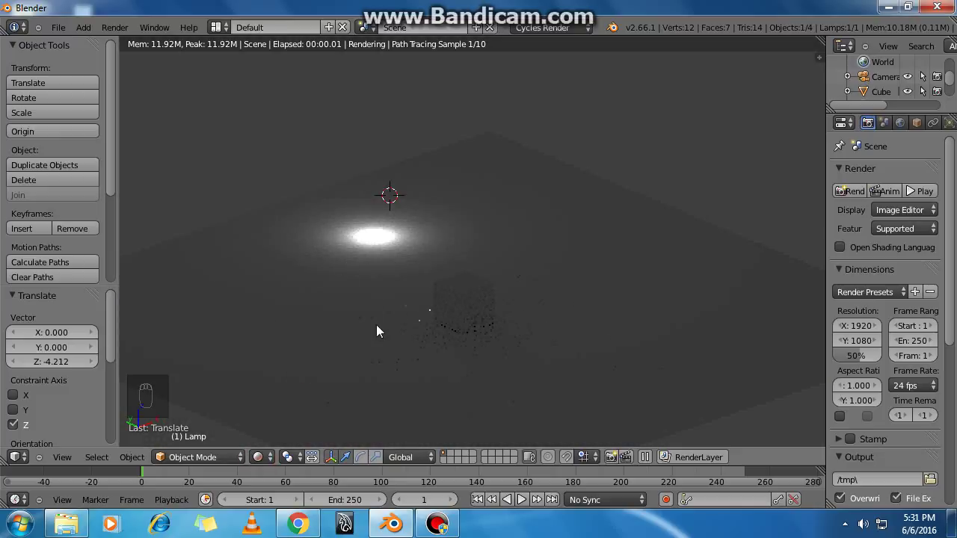
{"action": "left_click", "coordinate": [437, 523]}
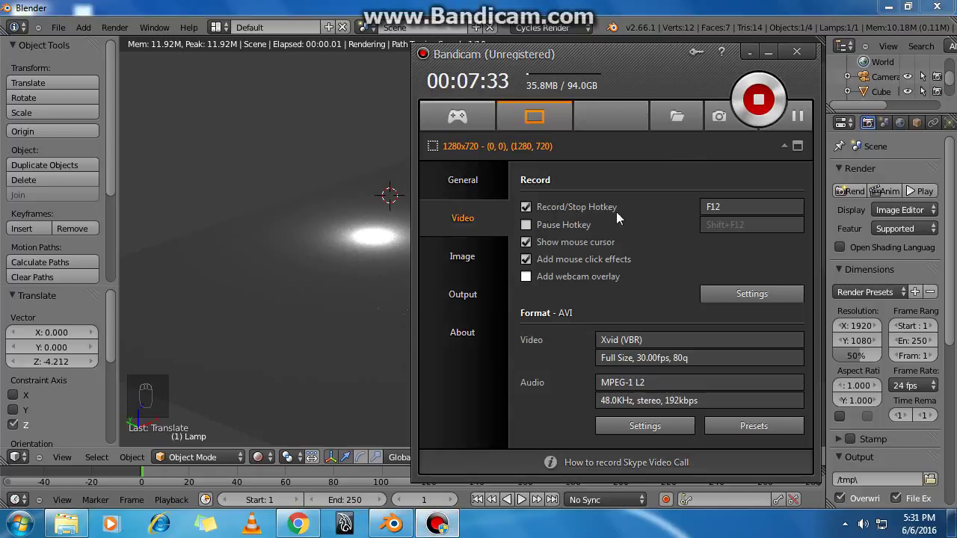